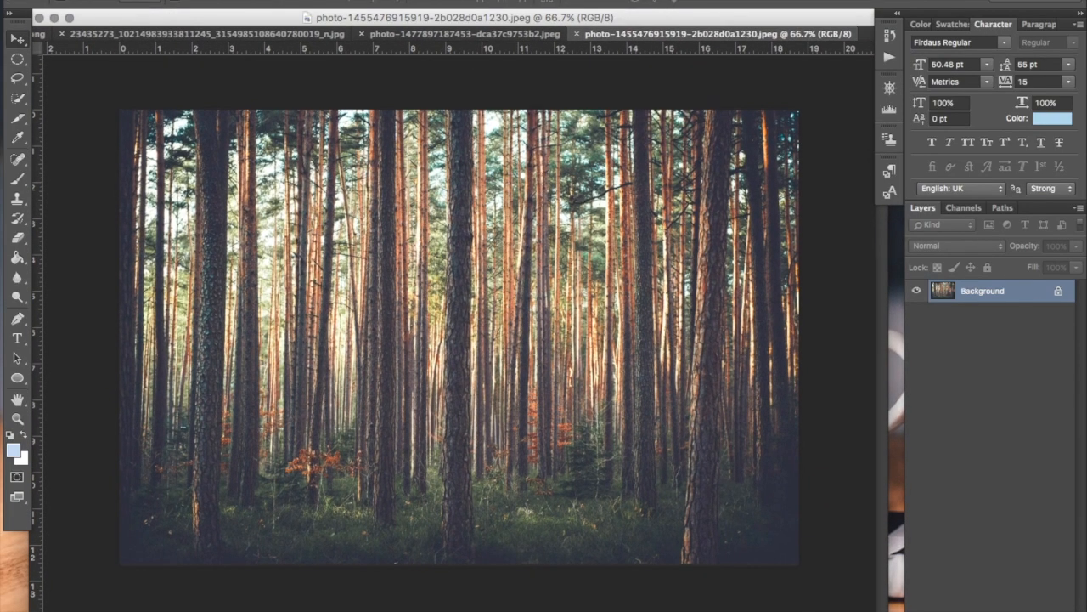
Draw a circular marquee selection over the middle of the forest photo, spanning most of the image height
drag(888, 611, 949, 611)
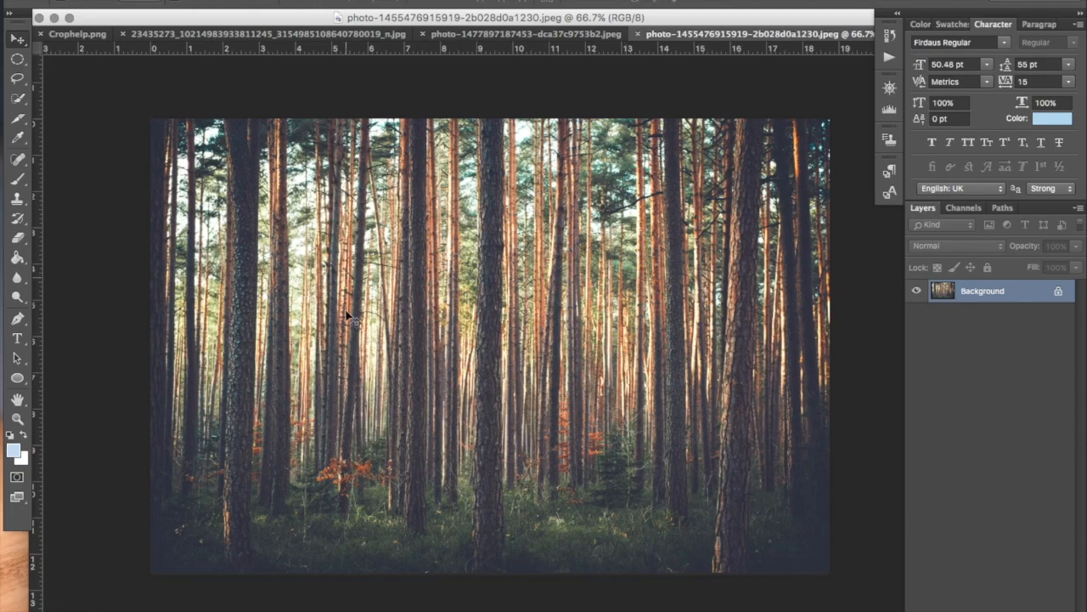
click(18, 58)
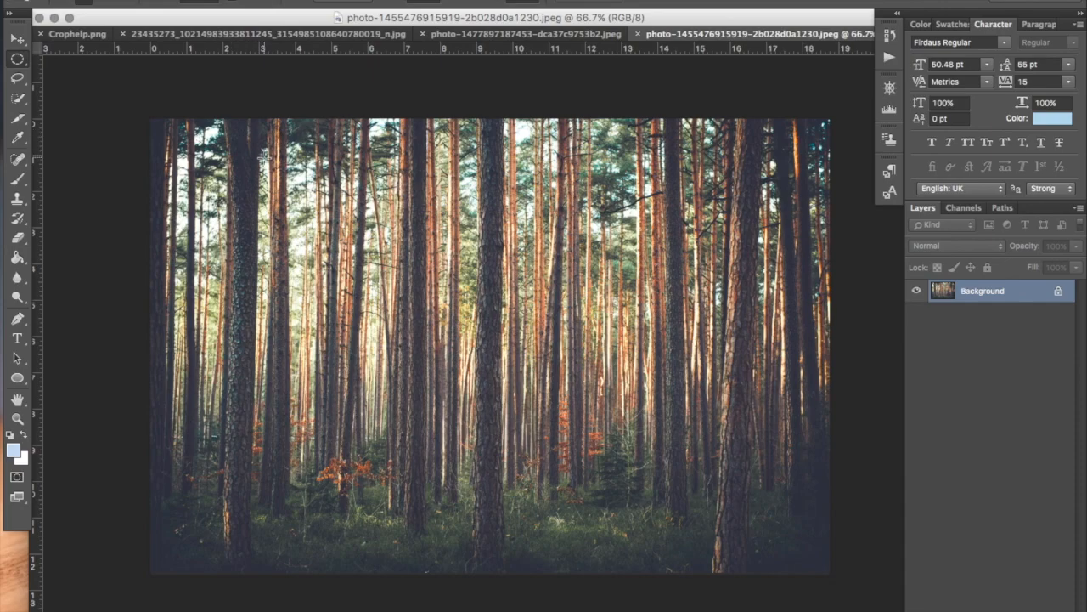
drag(272, 160, 923, 568)
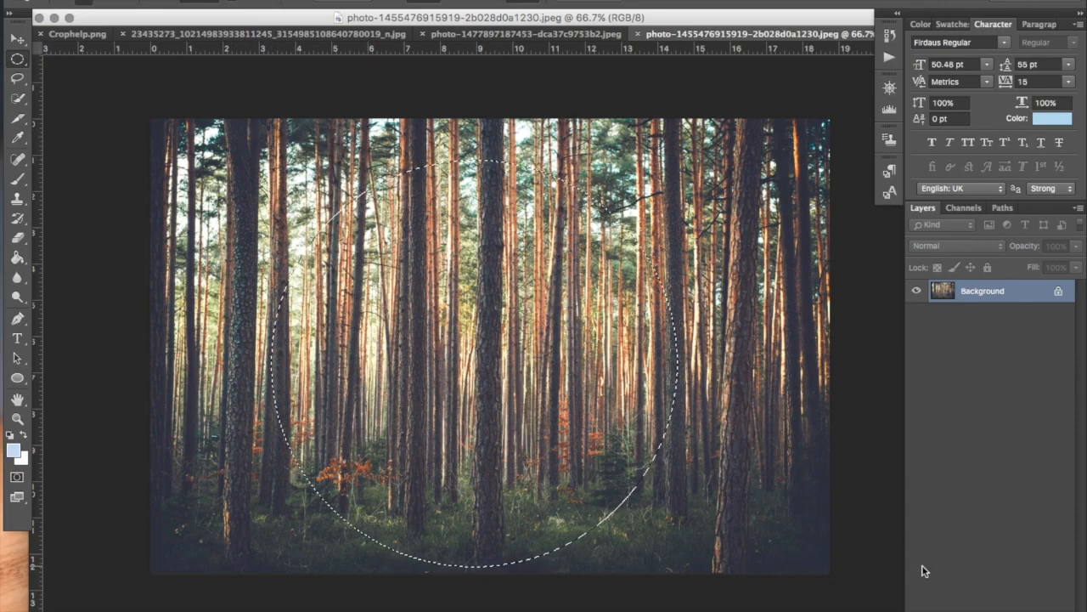
Invert the selection, fill the area outside the circle with white at 100% opacity in Normal mode, and deselect
click(331, 1)
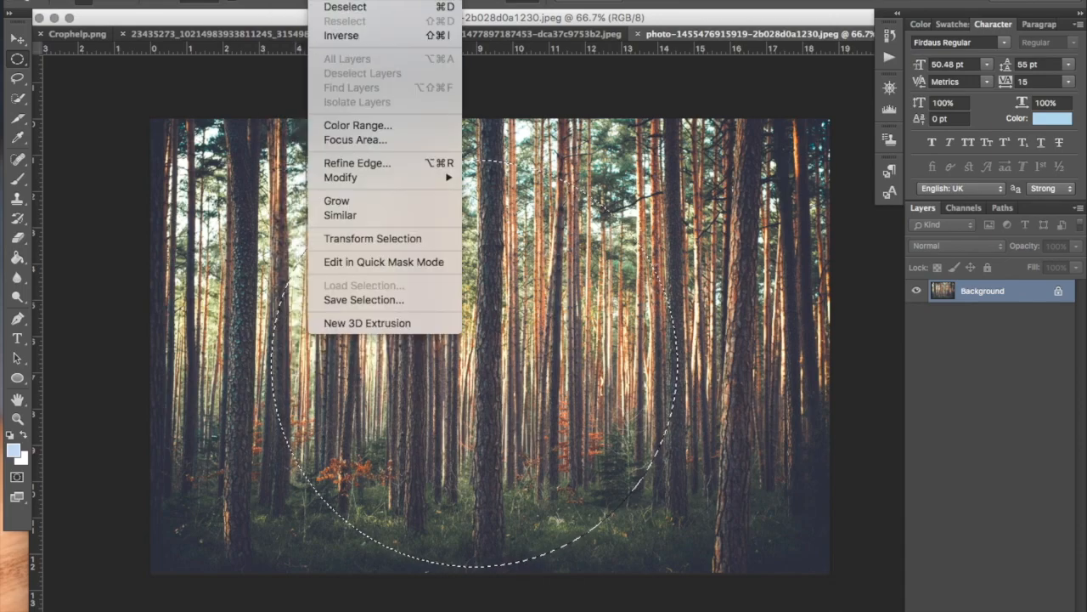
click(348, 36)
key(shift+F5)
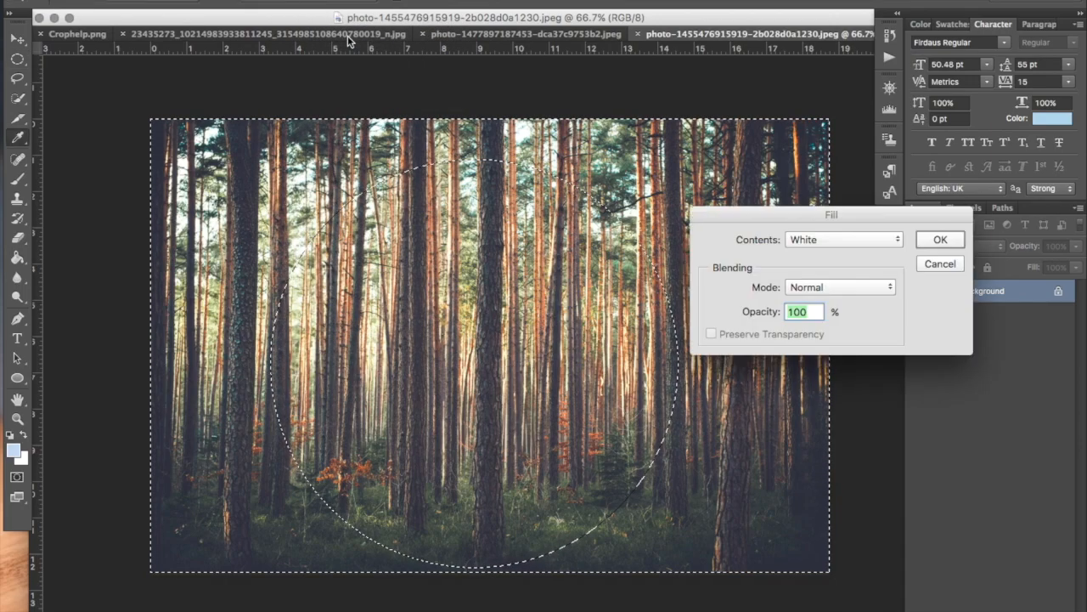
click(943, 235)
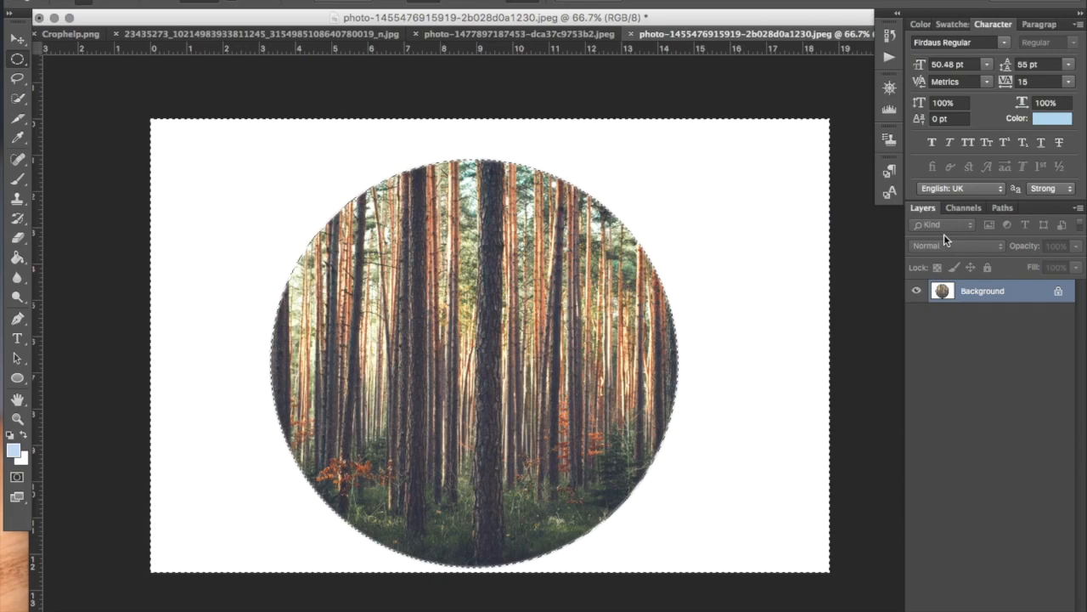
click(331, 1)
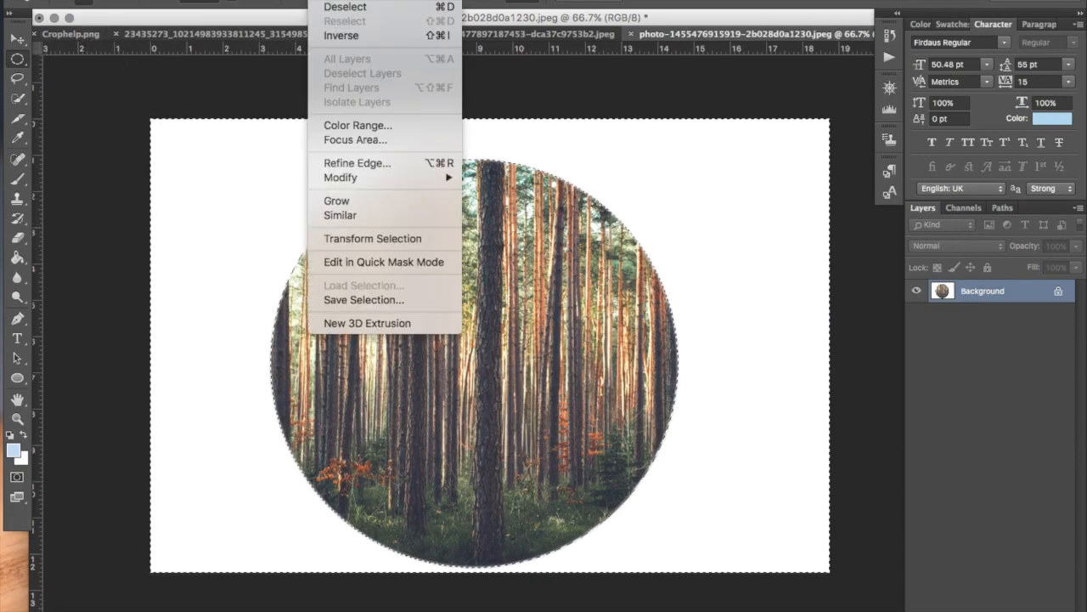
click(344, 6)
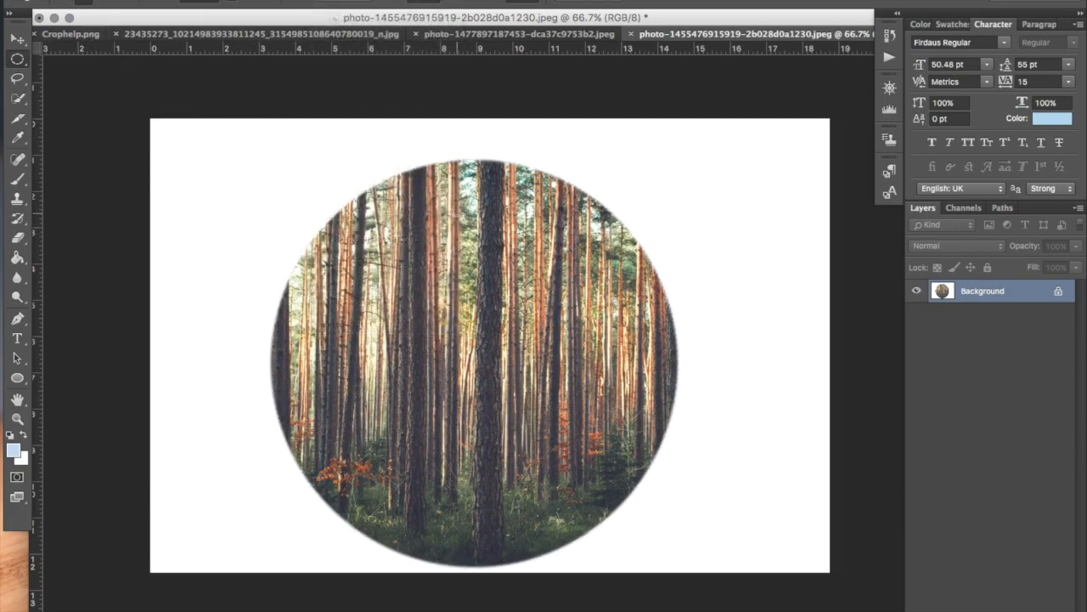
Draw a larger circular selection around the forest circle and nudge it left so that it surrounds the circle evenly
drag(267, 126, 888, 570)
key(Left)
key(Left)
key(Left)
key(Left)
key(Left)
key(Left)
key(Left)
key(Left)
key(Left)
key(Left)
key(Left)
key(Left)
key(Left)
key(Left)
key(Left)
key(Left)
key(Left)
key(Left)
scroll(660, 464, up, 8)
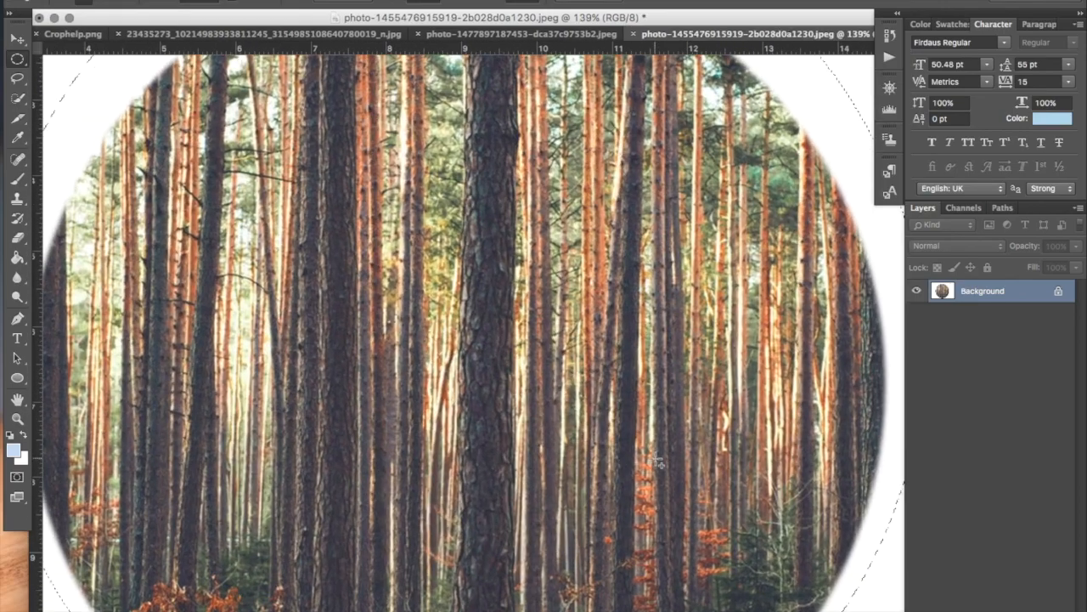
scroll(658, 464, up, 5)
scroll(660, 464, up, 2)
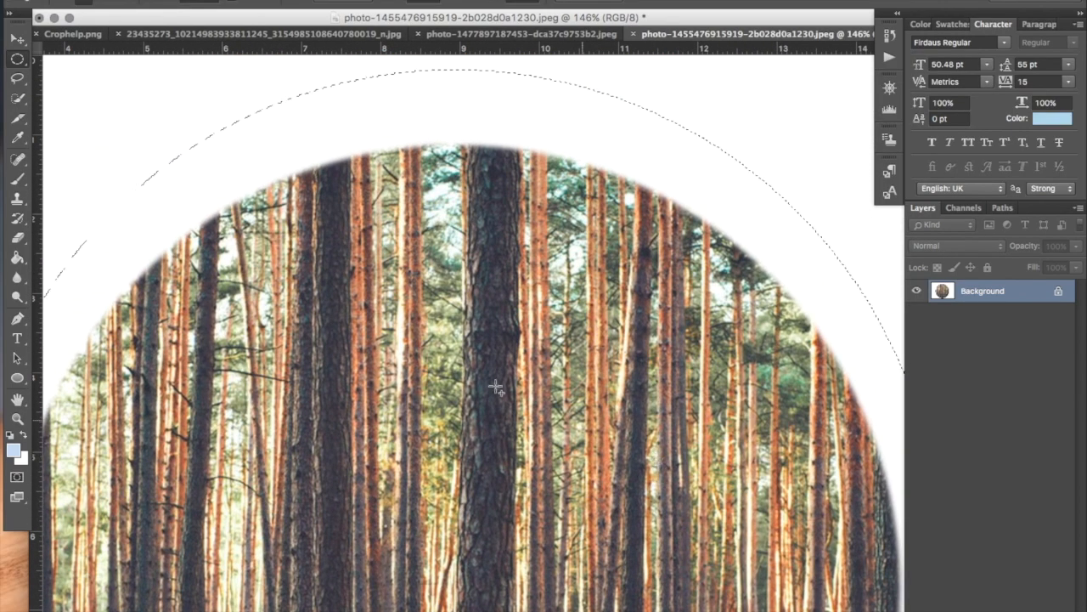
Extend the forest circle's upper edge outward into the white ring with the Clone Stamp
click(17, 198)
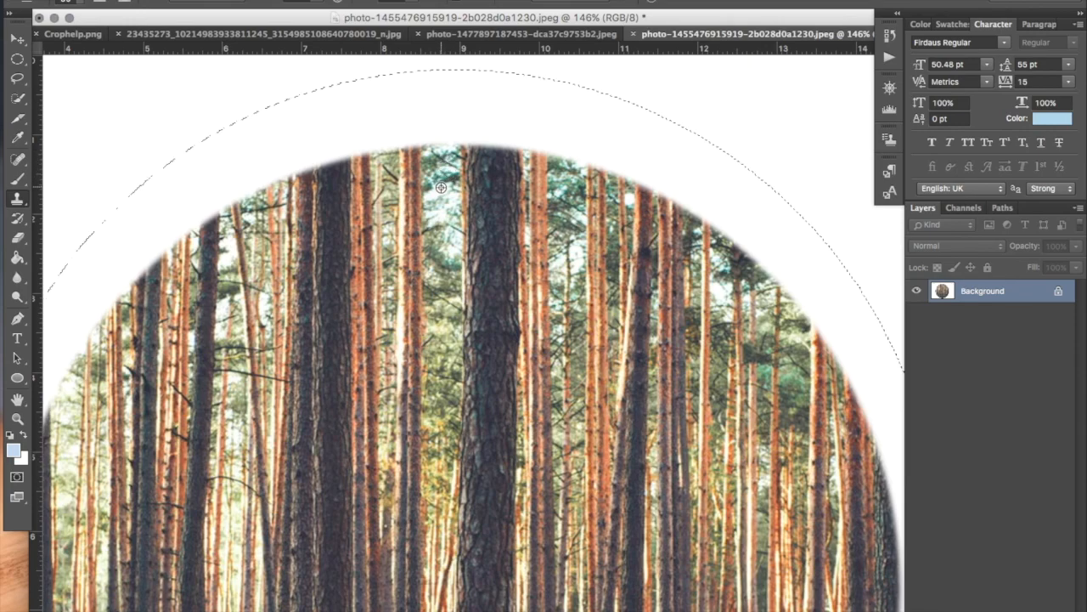
mouse_move(440, 155)
mouse_down()
mouse_move(437, 132)
mouse_move(468, 87)
mouse_move(318, 178)
mouse_move(338, 78)
mouse_move(178, 255)
mouse_move(246, 221)
mouse_move(280, 280)
mouse_move(392, 264)
mouse_move(542, 146)
mouse_up()
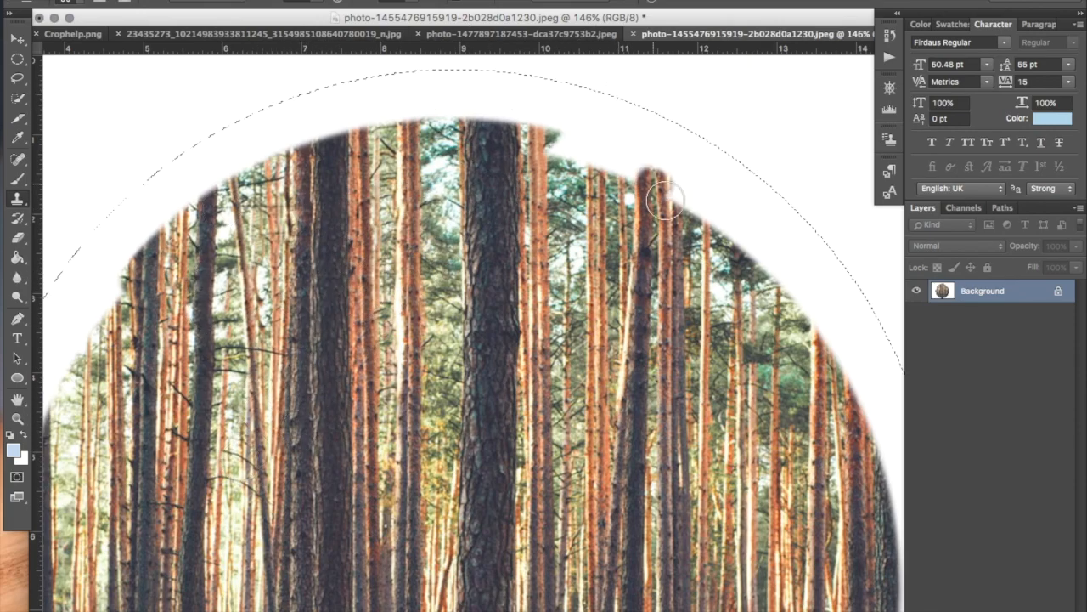
mouse_move(542, 146)
mouse_down()
mouse_move(645, 178)
mouse_move(722, 251)
mouse_up()
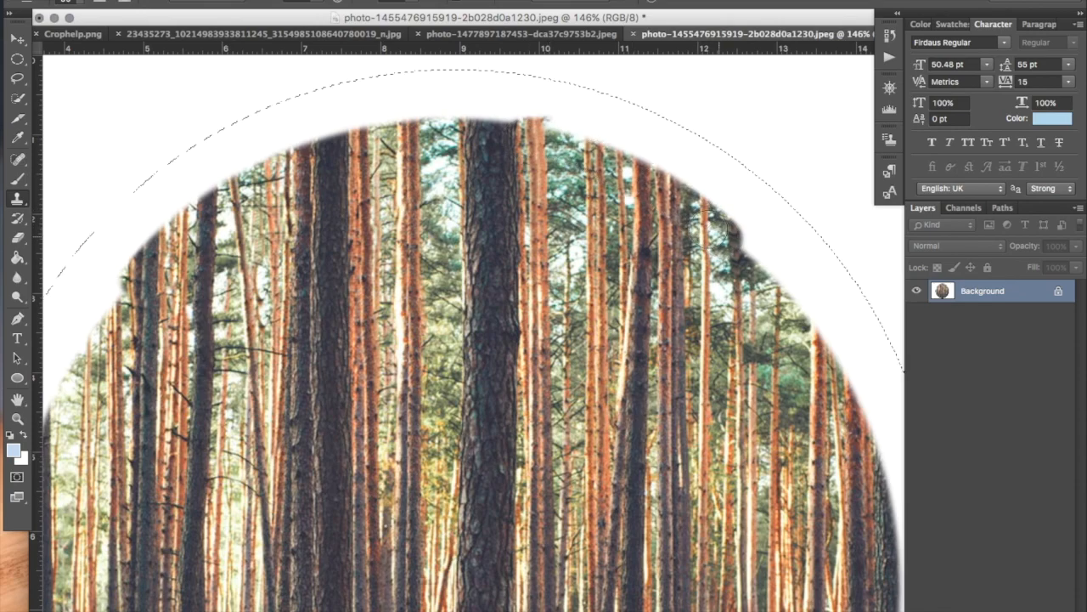
Try to extend the central dark trunk up to the selection boundary with the Clone Stamp, and undo the stroke
alt+click(499, 164)
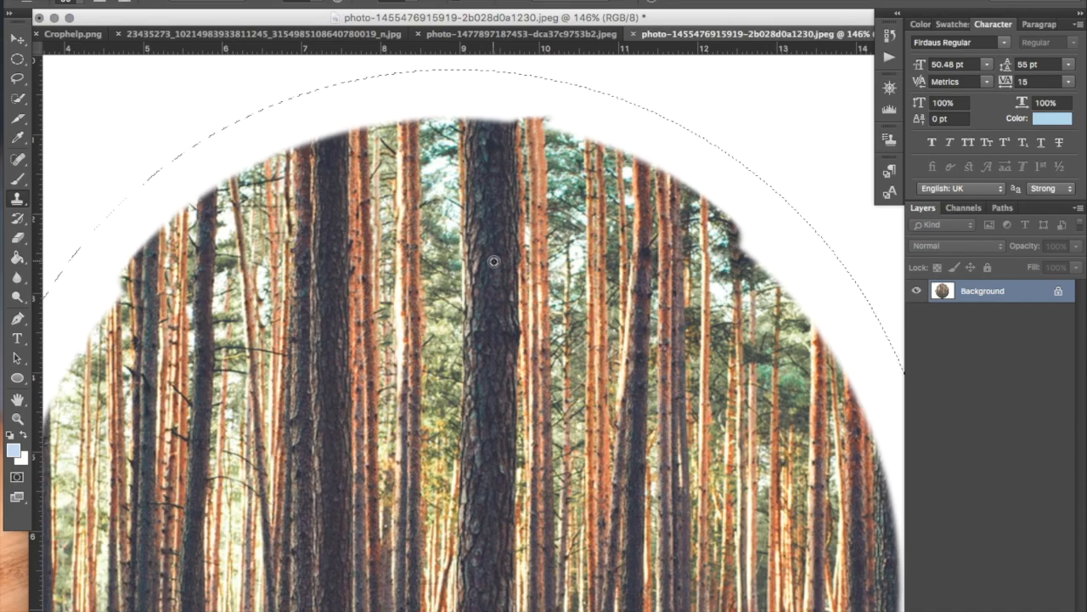
mouse_move(496, 136)
mouse_down()
mouse_move(500, 111)
mouse_move(481, 116)
mouse_up()
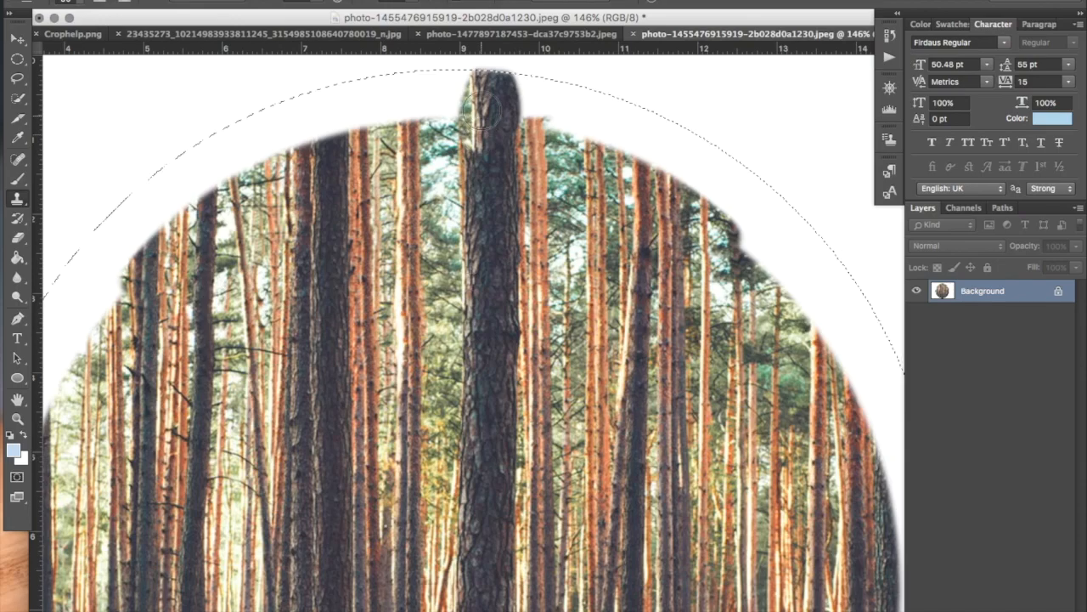
mouse_move(1085, 609)
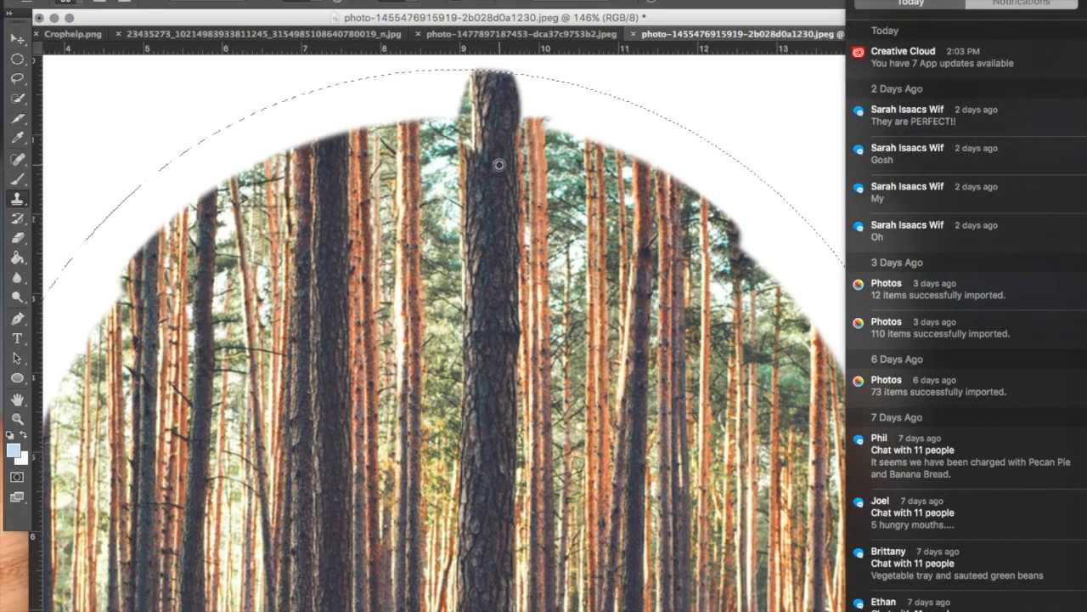
click(136, 0)
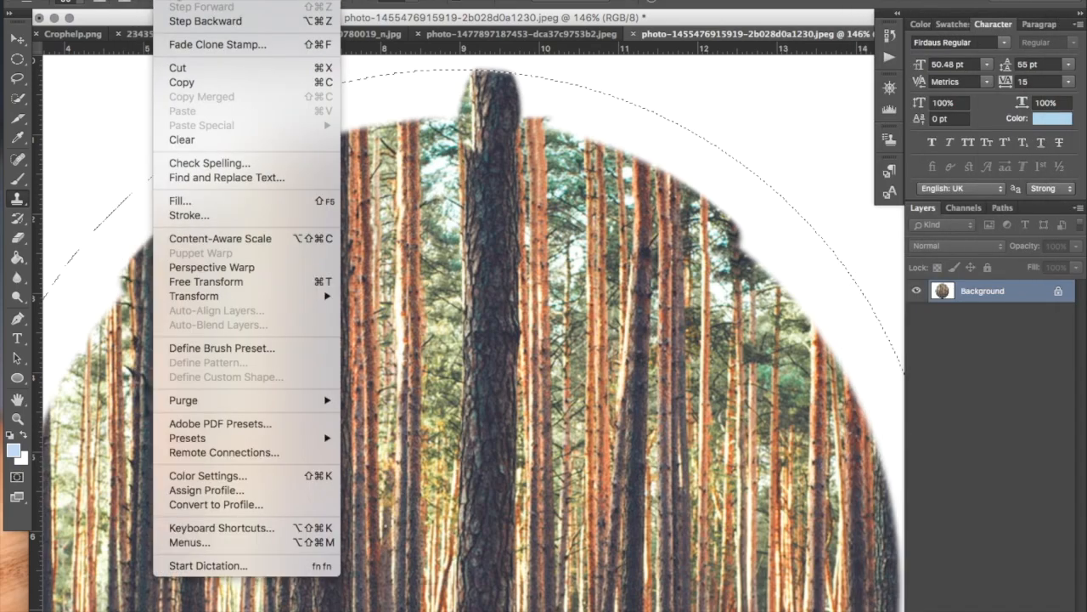
click(197, 2)
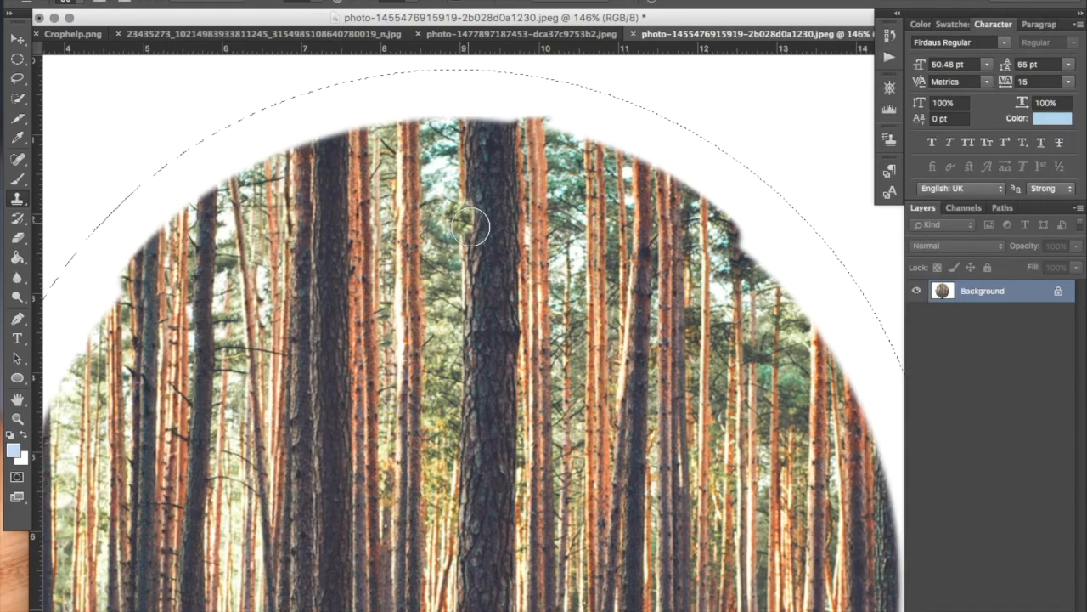
Clone the forest texture upward from the central trunk along the circle's upper-left edge, toward the selection boundary
alt+click(512, 154)
mouse_move(504, 145)
mouse_down()
mouse_move(512, 112)
mouse_move(402, 112)
mouse_up()
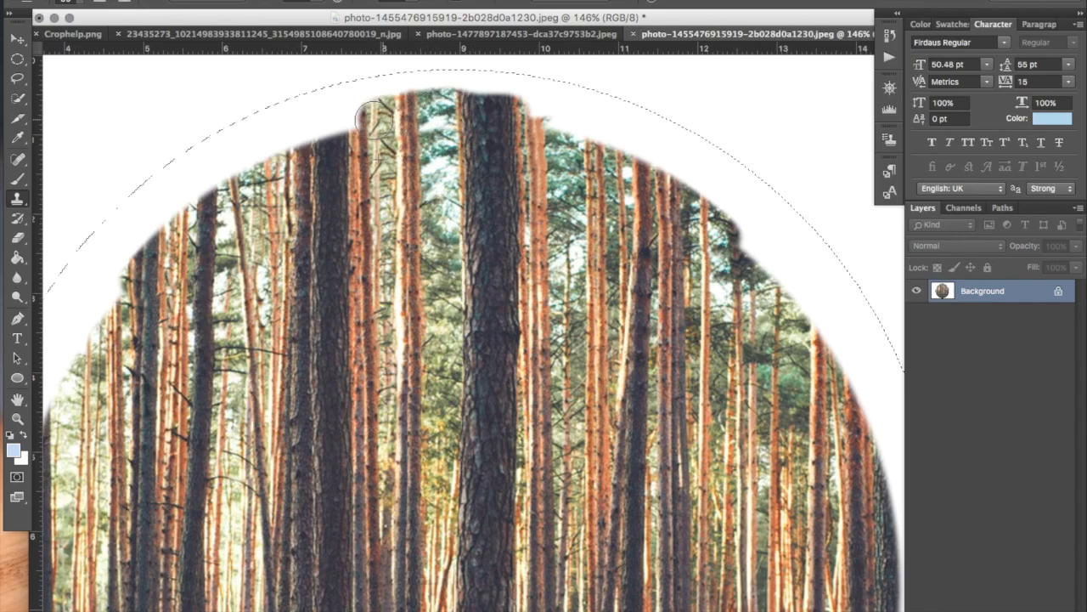
drag(333, 126, 293, 138)
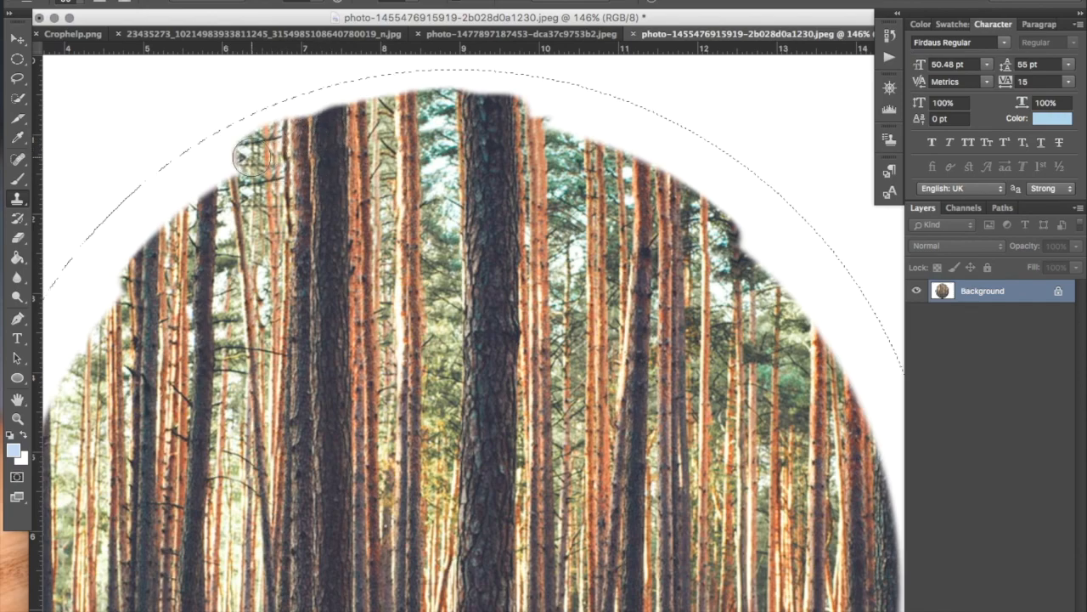
drag(178, 170, 176, 172)
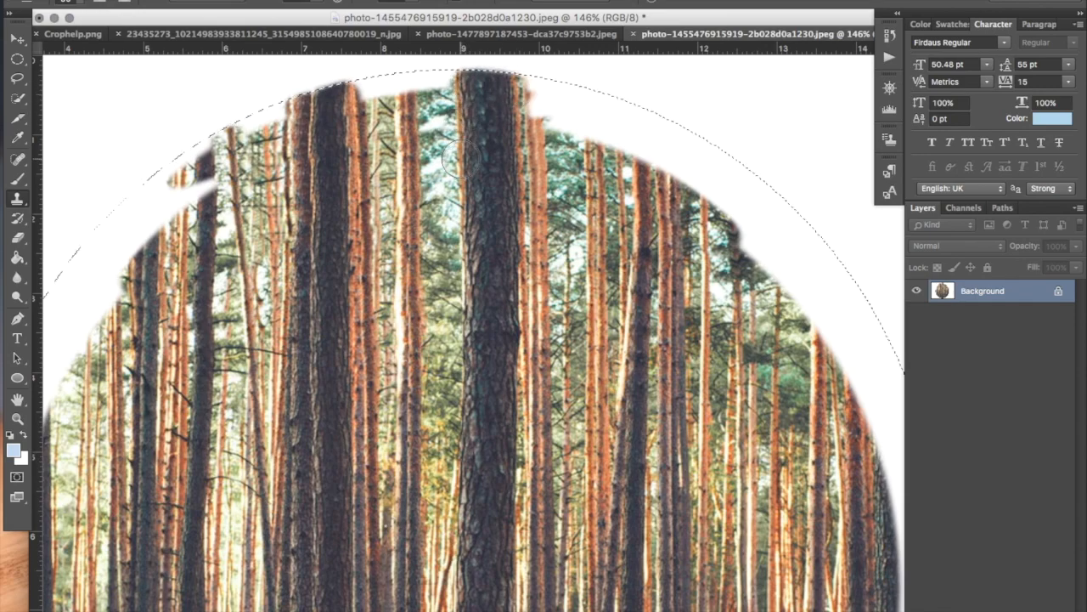
Clone foliage and thin trunks into the white gap between the central trunk and the dark trunk to its left, up to the boundary
scroll(476, 136, up, 2)
scroll(531, 142, up, 3)
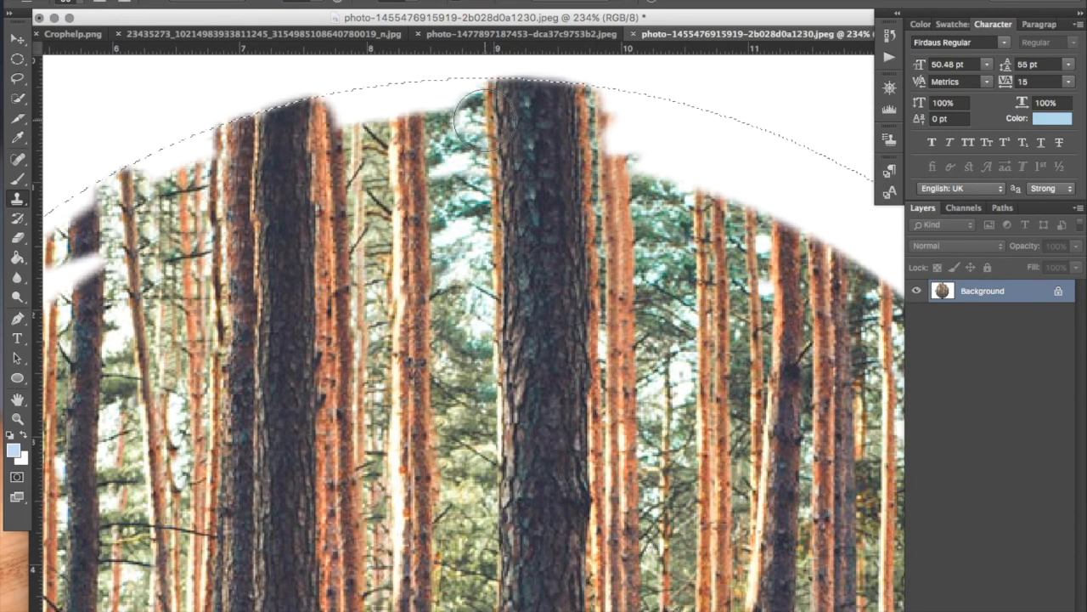
alt+click(458, 138)
click(466, 89)
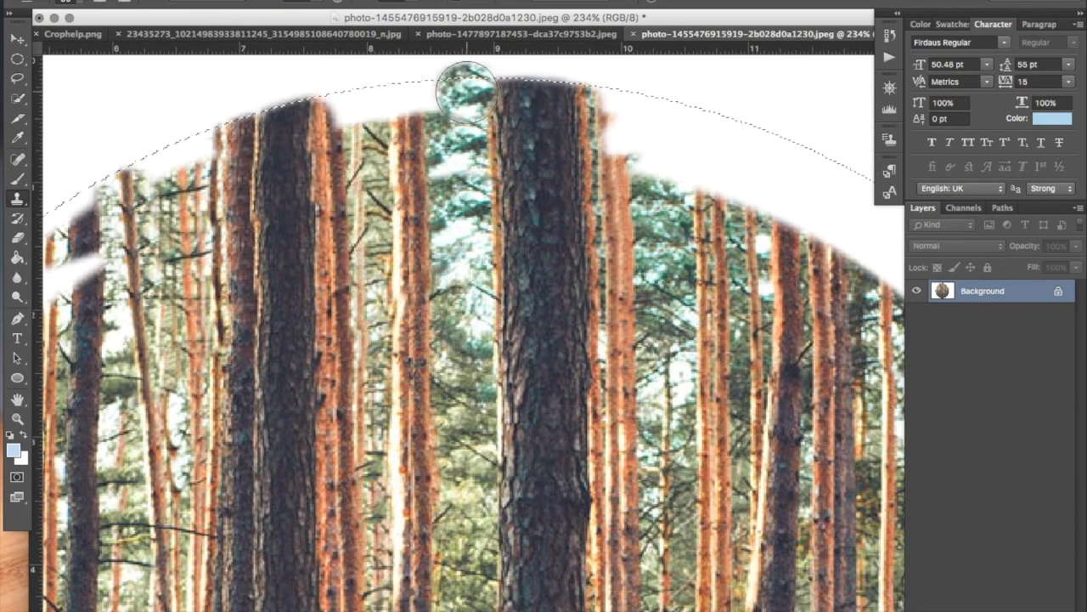
click(403, 102)
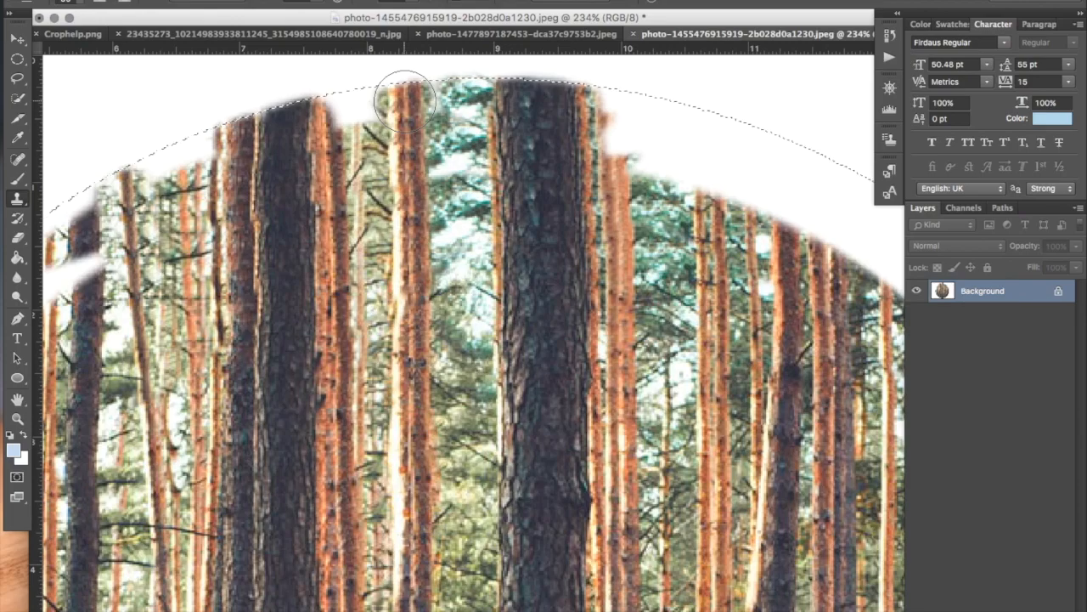
alt+click(358, 151)
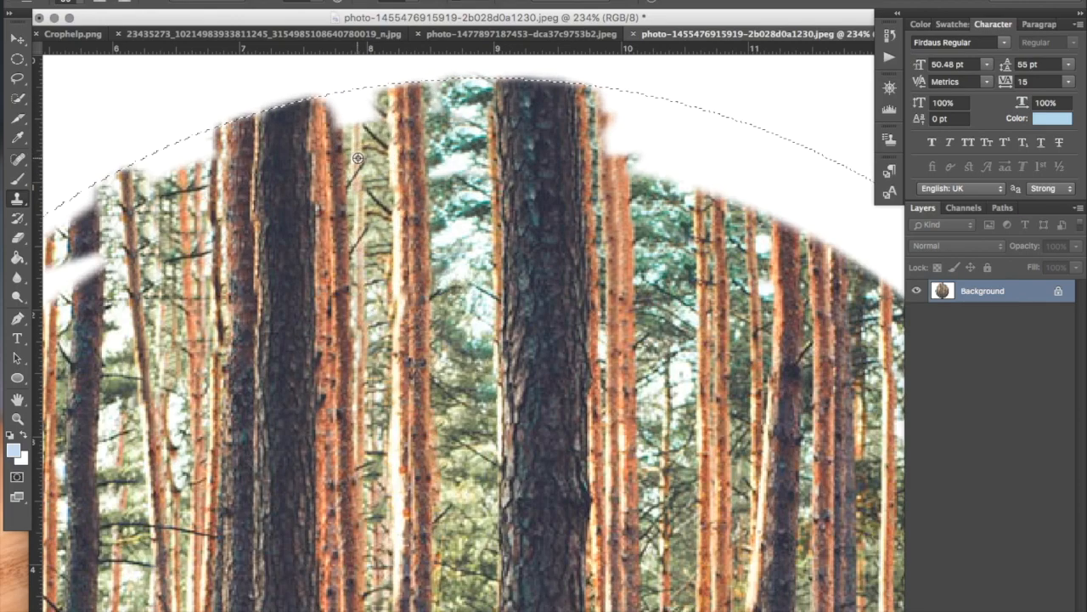
mouse_move(365, 156)
mouse_down()
mouse_move(361, 112)
mouse_move(249, 191)
mouse_move(176, 302)
mouse_move(319, 89)
mouse_up()
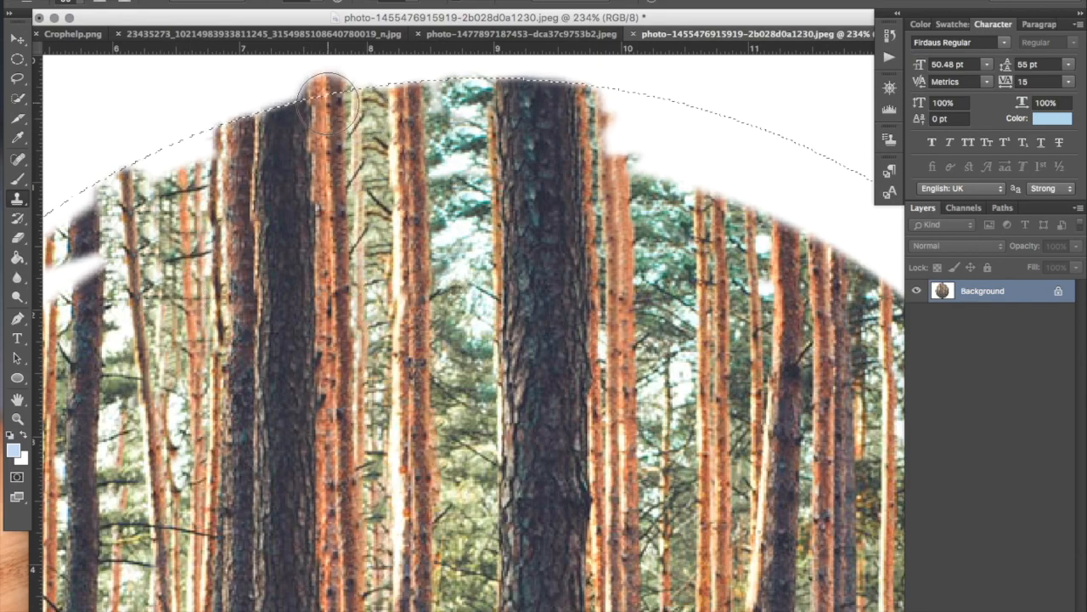
Clone thin trunks and branches into the white gap to the left of the dark left-hand trunk, up to the selection boundary
alt+click(186, 218)
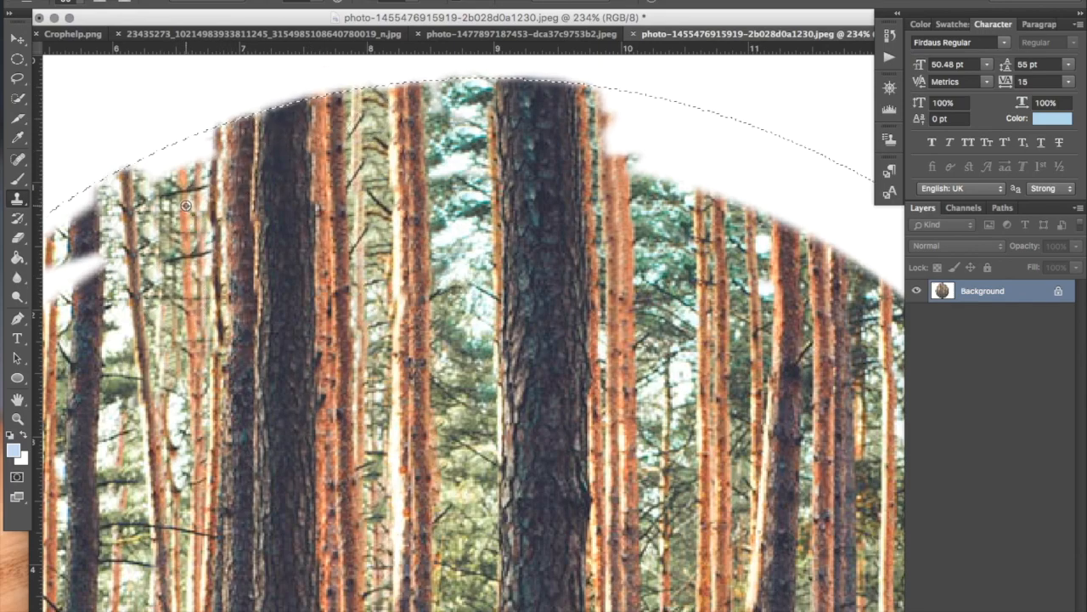
drag(187, 204, 188, 155)
click(188, 155)
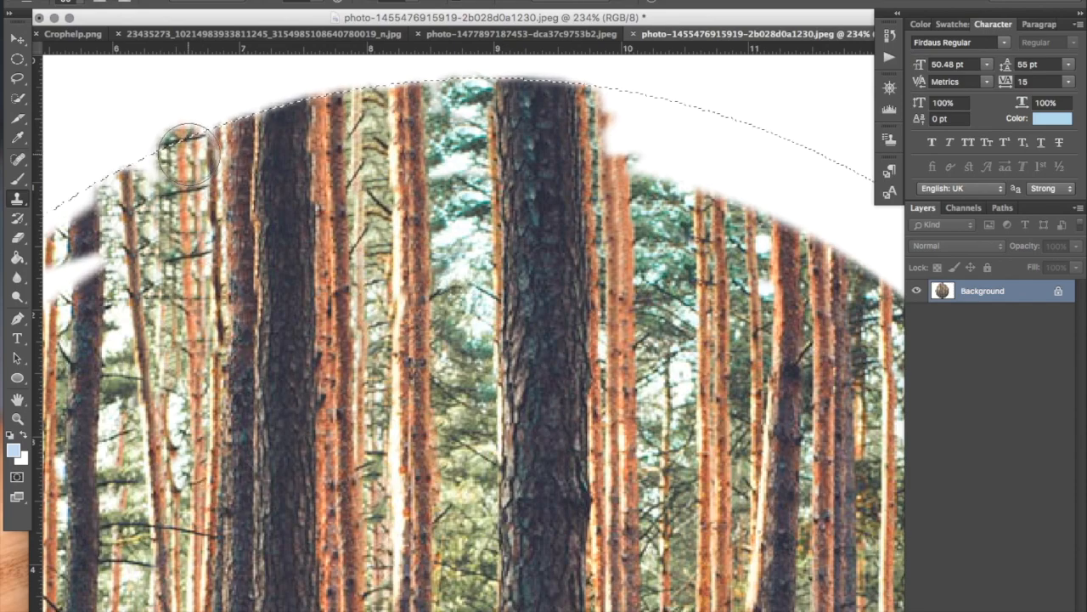
scroll(194, 149, left, 5)
scroll(194, 149, down, 1)
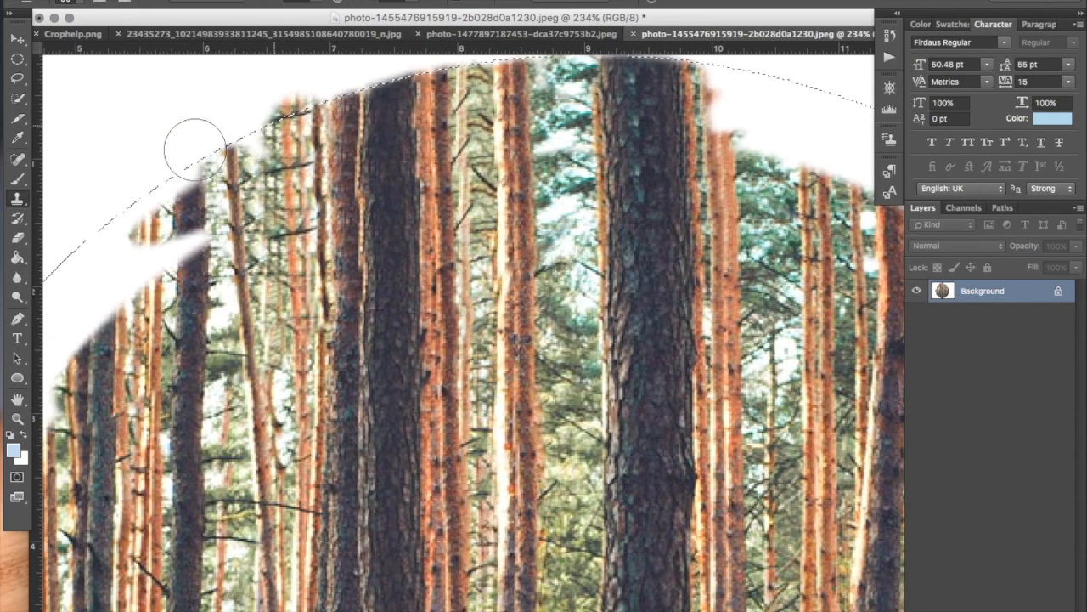
mouse_move(239, 151)
mouse_down()
mouse_move(259, 144)
mouse_move(260, 158)
mouse_up()
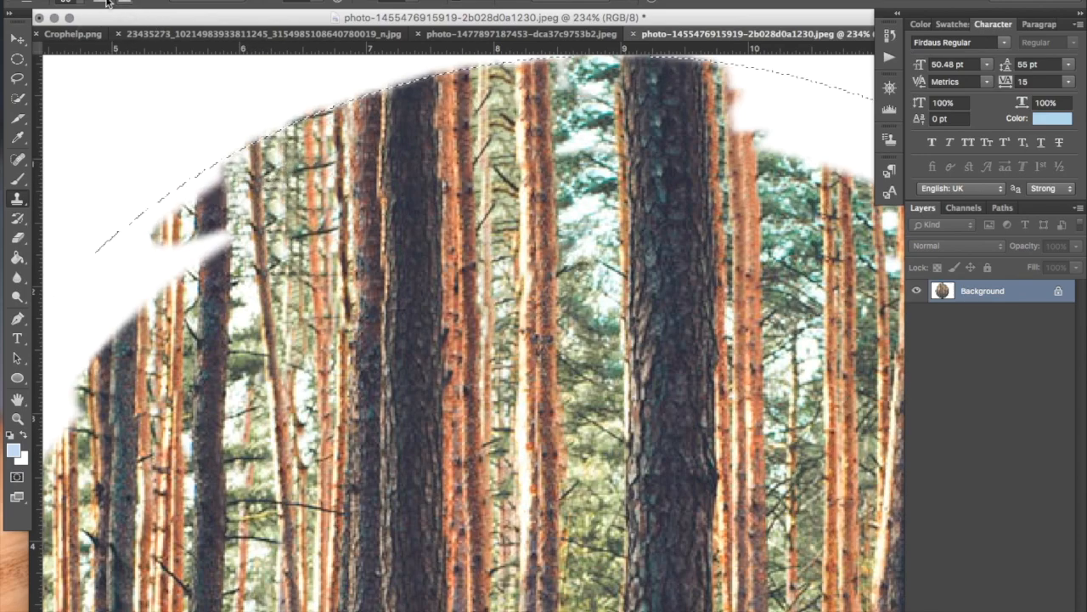
Set the Clone Stamp brush hardness to 100%
click(79, 2)
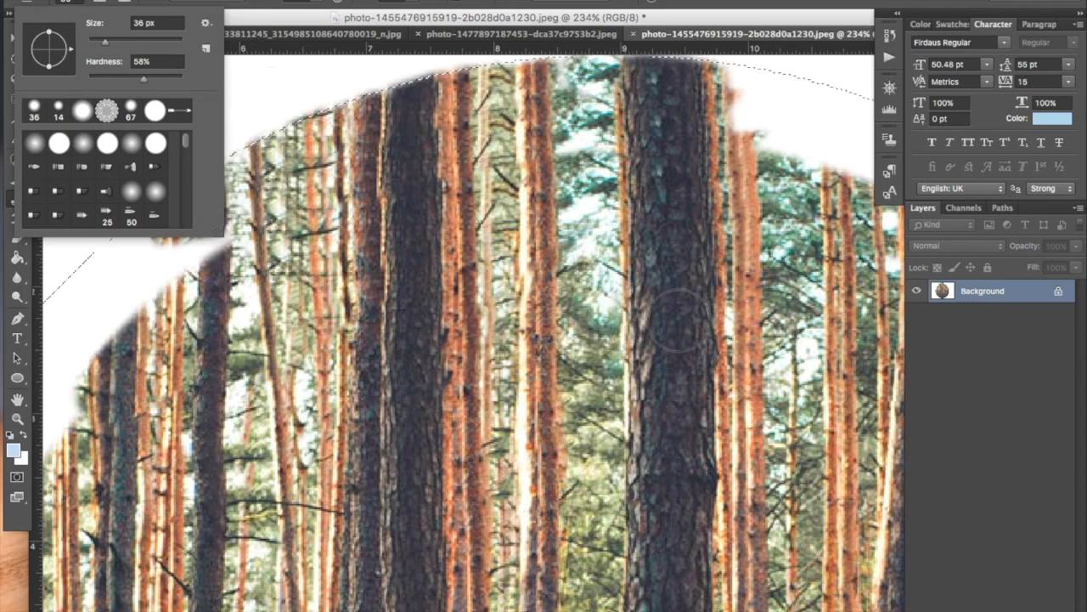
scroll(676, 319, right, 5)
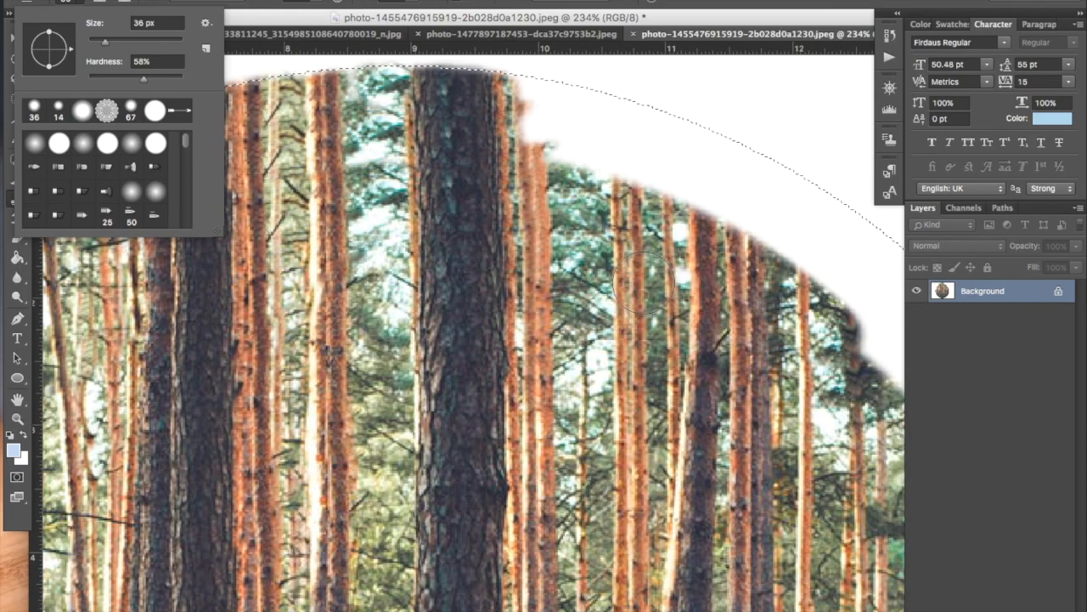
drag(143, 77, 317, 79)
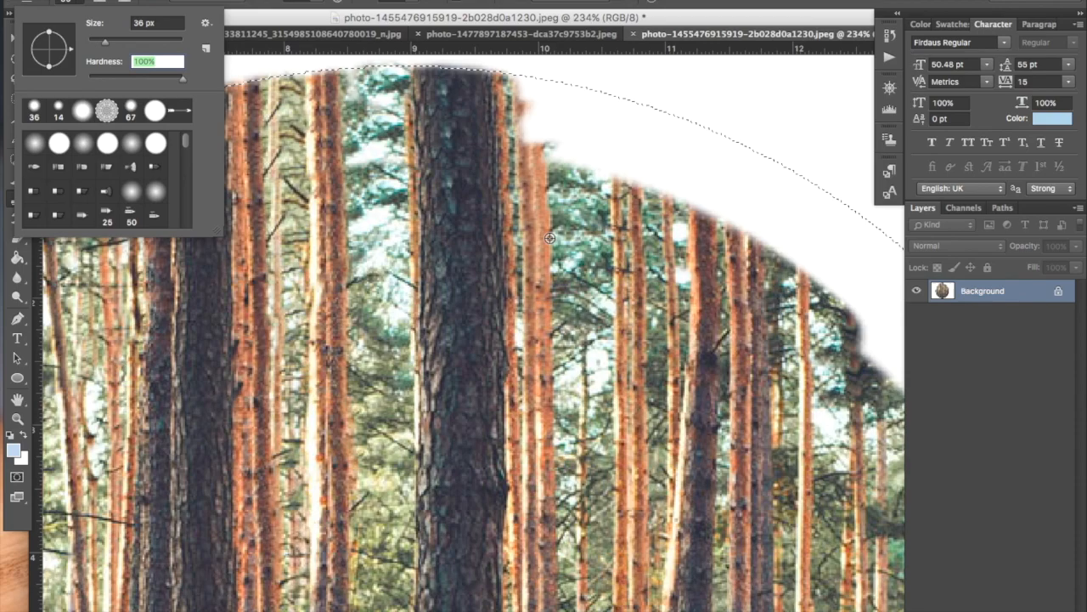
key(Return)
Try to extend the forest edge just right of the central trunk with the hard Clone Stamp brush, and undo it
drag(558, 135, 545, 138)
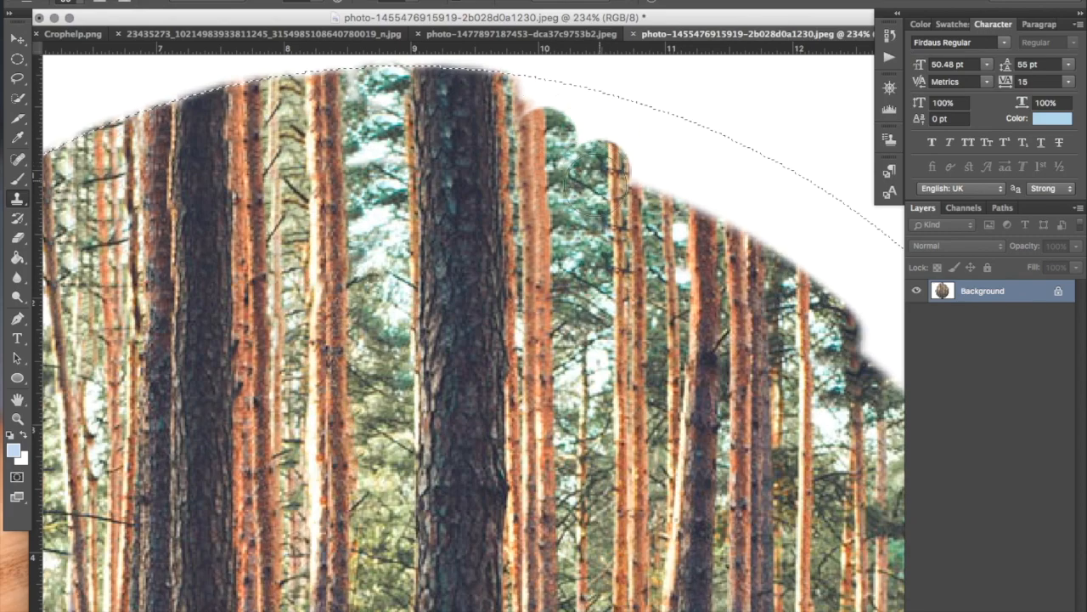
click(168, 2)
click(204, 20)
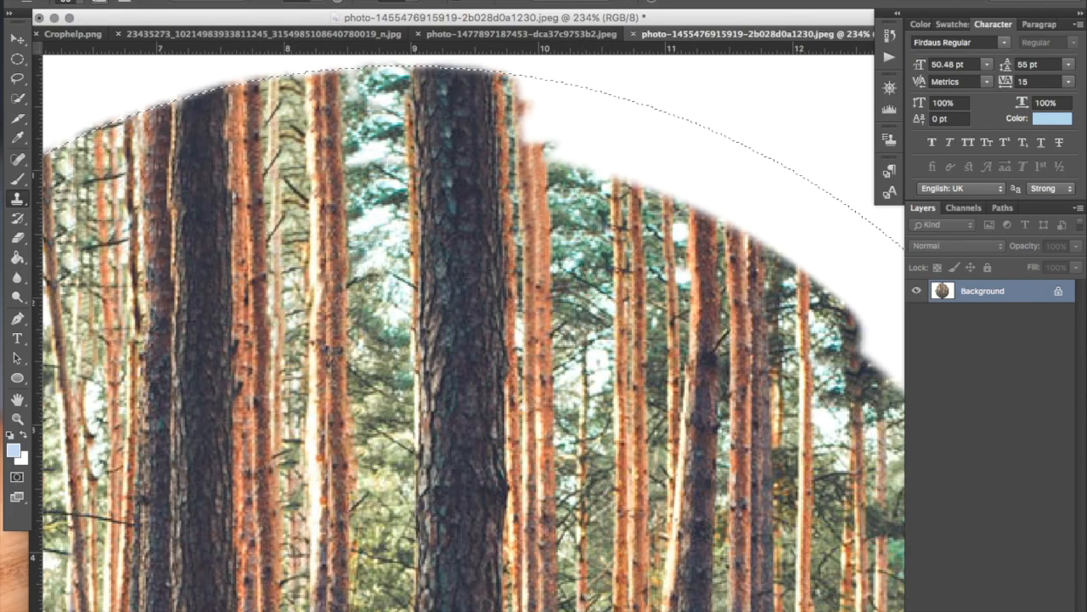
Set the brush hardness to 47% and clone the orange trunk just right of the central trunk upward
click(78, 2)
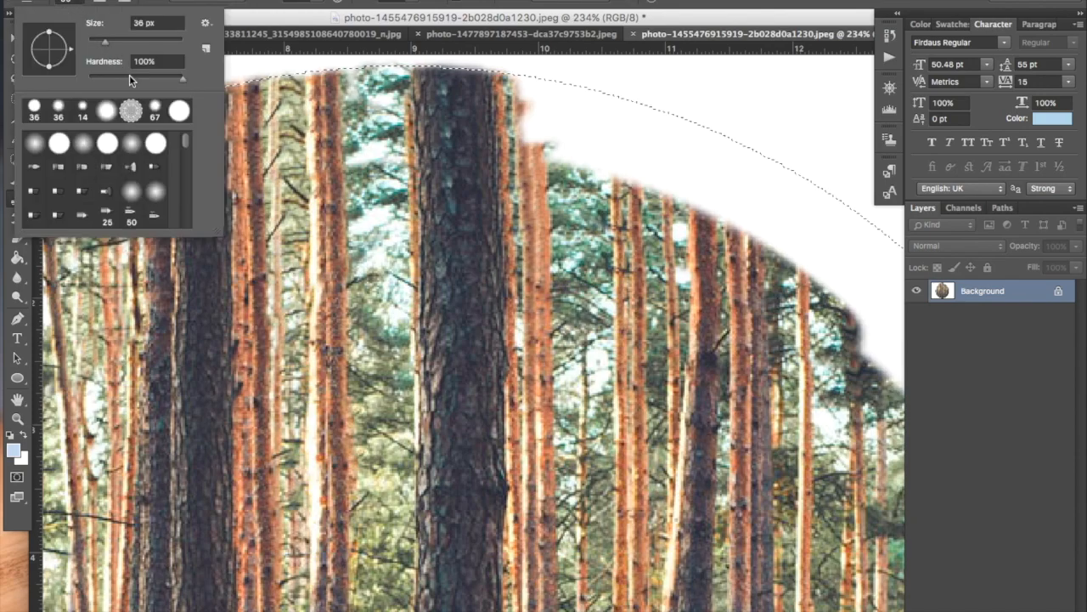
click(133, 78)
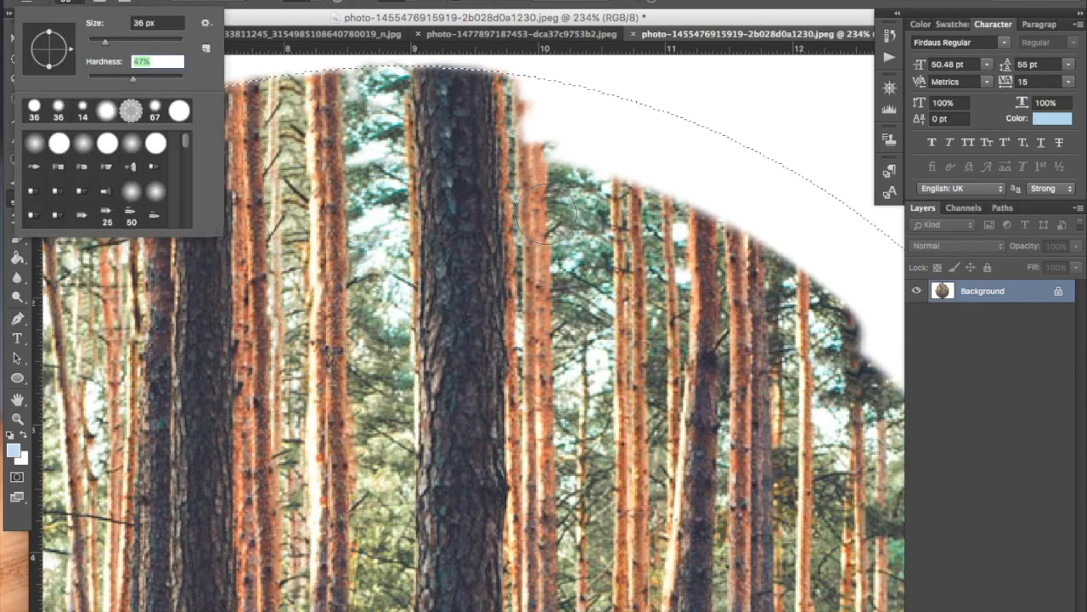
alt+click(546, 226)
click(542, 136)
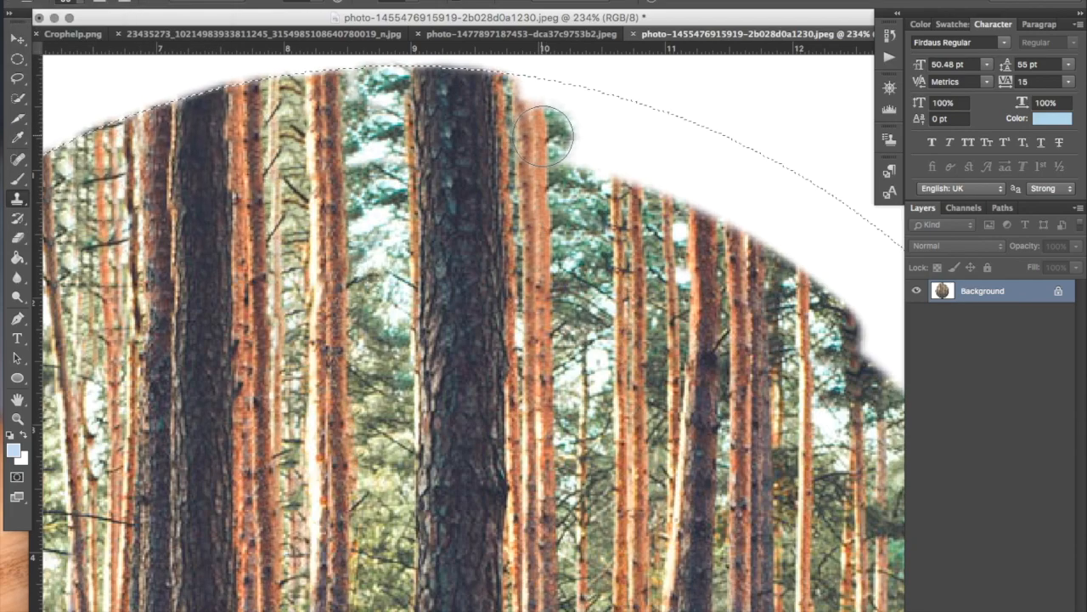
Clone foliage and thin orange trunks into the white gap right of the central trunk, up to the selection boundary
scroll(706, 192, up, 5)
scroll(706, 192, up, 3)
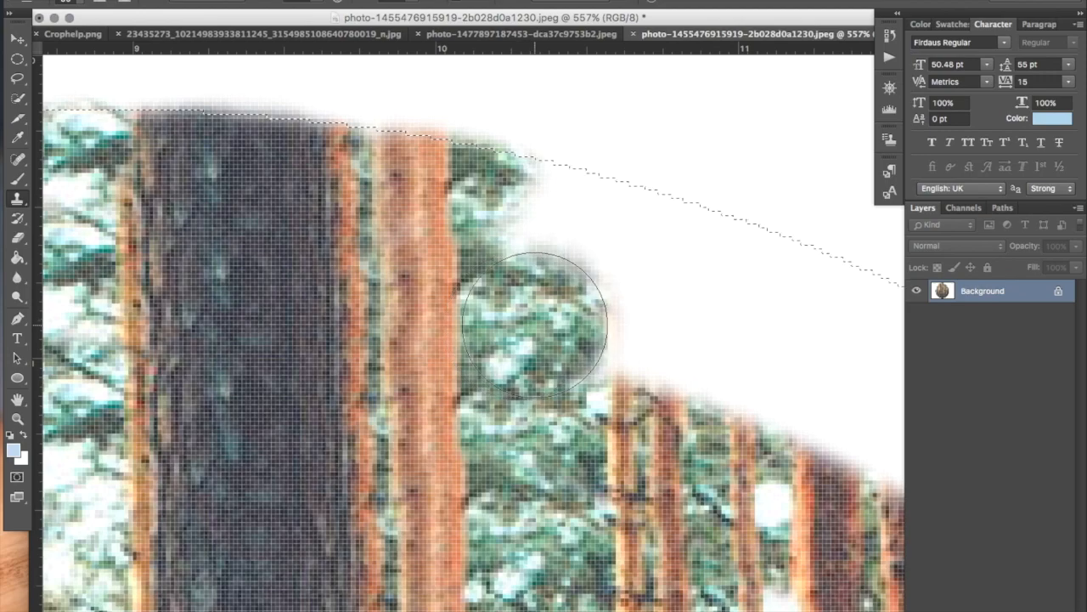
mouse_move(582, 270)
mouse_down()
mouse_move(591, 212)
mouse_move(567, 202)
mouse_up()
mouse_move(610, 270)
mouse_down()
mouse_move(692, 350)
mouse_move(676, 340)
mouse_move(662, 239)
mouse_move(753, 368)
mouse_move(772, 377)
mouse_move(737, 276)
mouse_up()
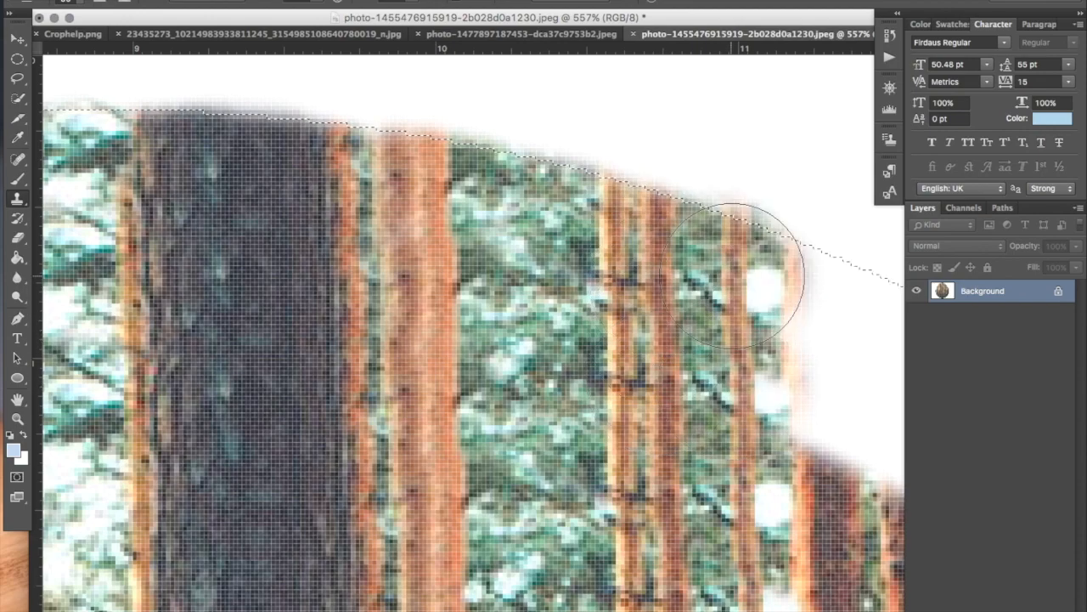
Extend the thick red trunks, the slim trunk to their right and the surrounding branches toward the upper-right selection boundary
scroll(737, 276, right, 5)
scroll(737, 276, down, 3)
mouse_move(600, 344)
mouse_down()
mouse_move(618, 200)
mouse_move(607, 199)
mouse_move(694, 340)
mouse_move(664, 367)
mouse_move(709, 223)
mouse_move(697, 280)
mouse_move(695, 224)
mouse_up()
scroll(790, 331, right, 3)
scroll(791, 332, down, 2)
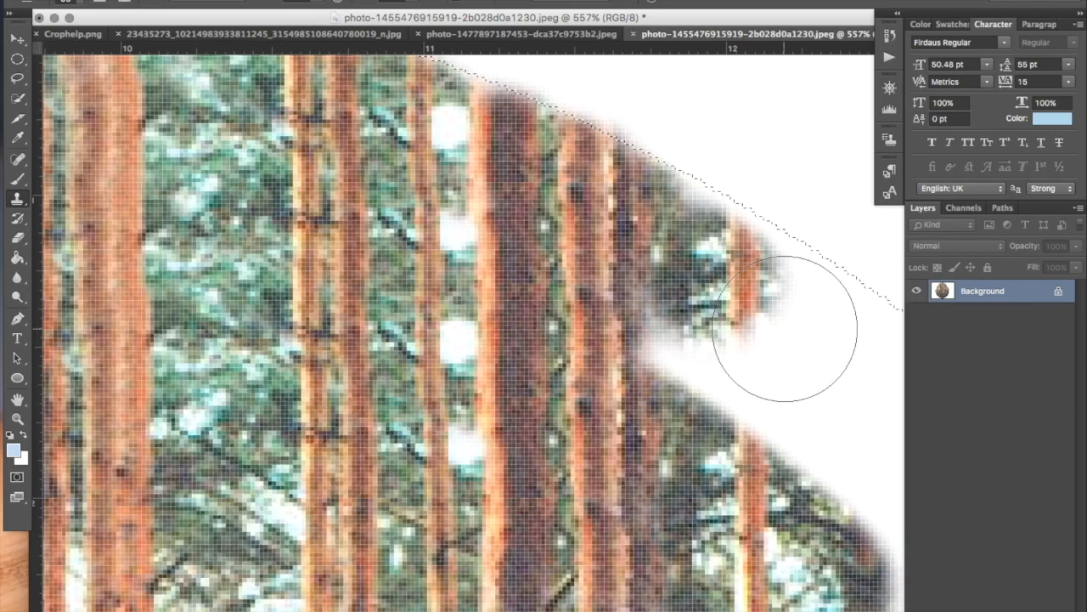
drag(687, 350, 683, 252)
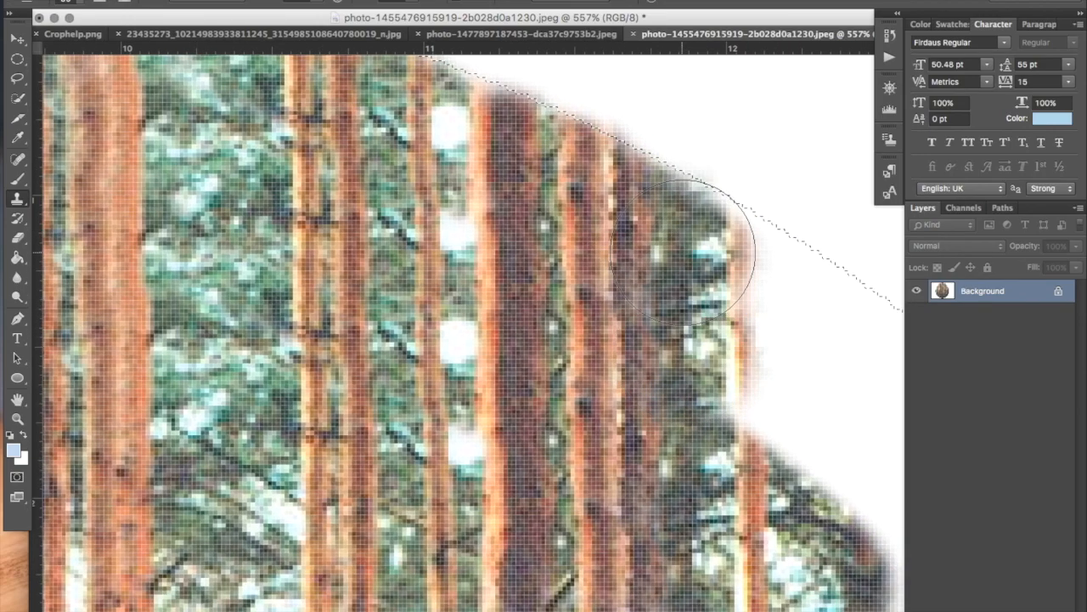
mouse_move(724, 251)
mouse_down()
mouse_move(769, 357)
mouse_move(798, 387)
mouse_move(782, 421)
mouse_up()
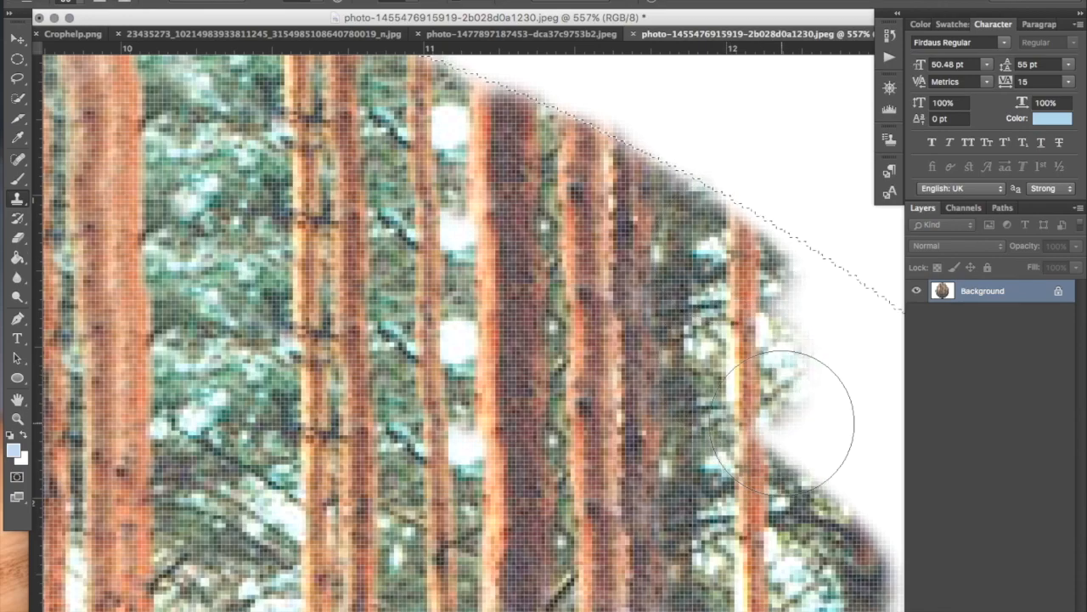
click(792, 293)
Clone dark foliage and pale thin trunks into the white gap right of the slim orange trunk, reaching the boundary
scroll(792, 294, right, 5)
scroll(792, 294, down, 4)
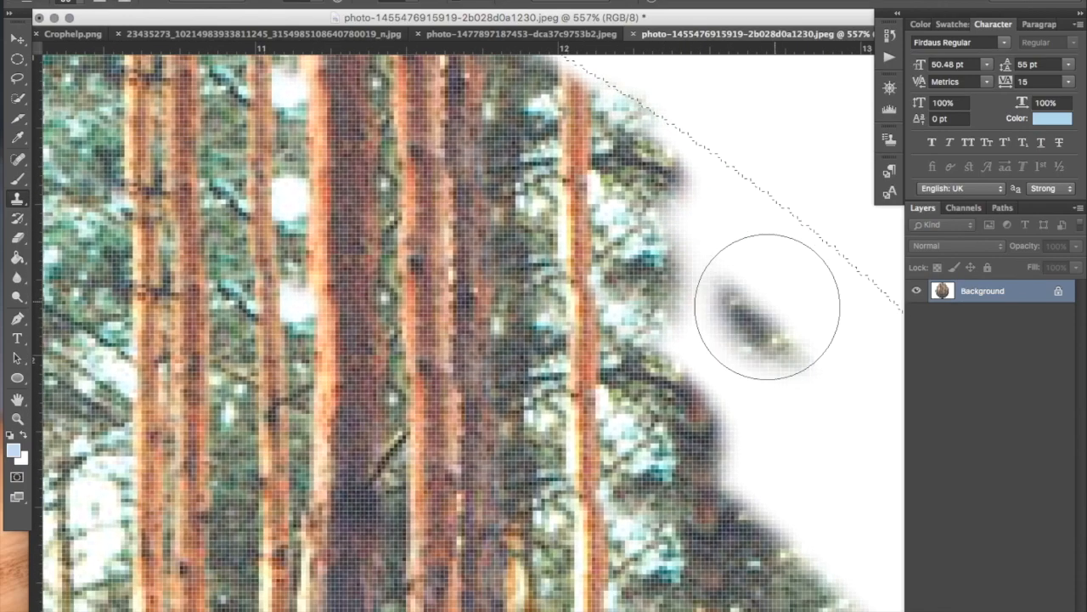
mouse_move(705, 344)
mouse_down()
mouse_move(740, 209)
mouse_move(728, 170)
mouse_move(721, 219)
mouse_move(773, 243)
mouse_move(784, 463)
mouse_move(803, 410)
mouse_move(756, 263)
mouse_up()
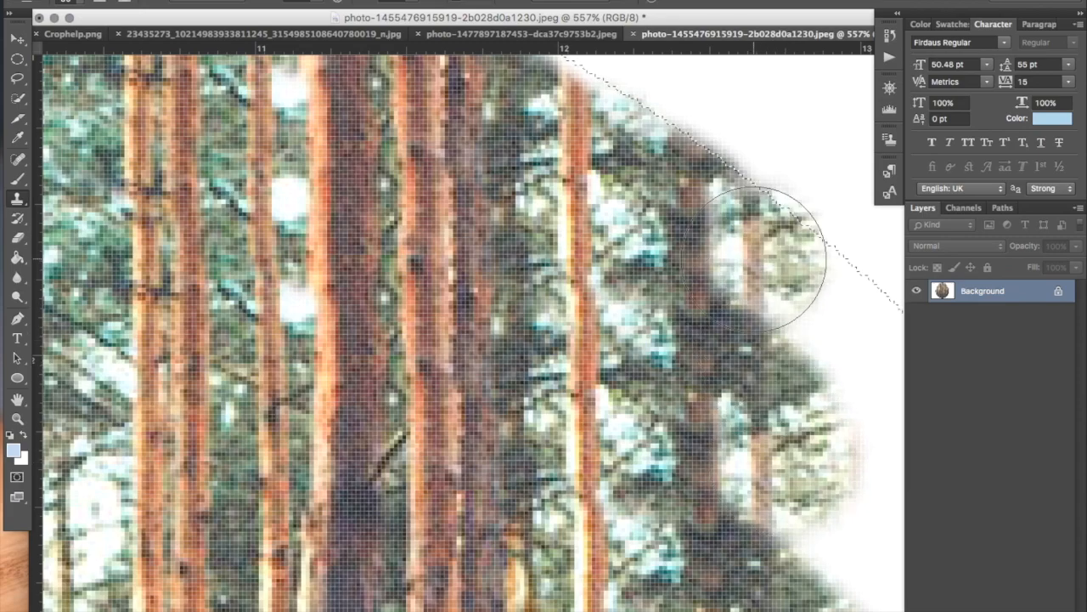
Try to clone foliage and a thin trunk over the white notch farther down the right forest edge, and undo it
scroll(754, 258, down, 5)
scroll(755, 259, right, 5)
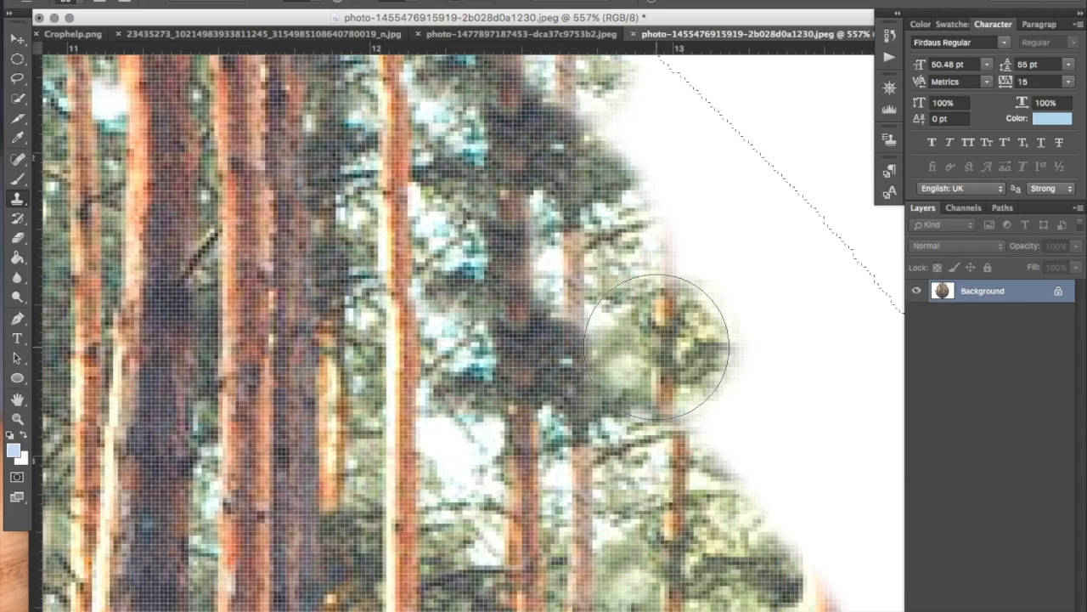
click(655, 347)
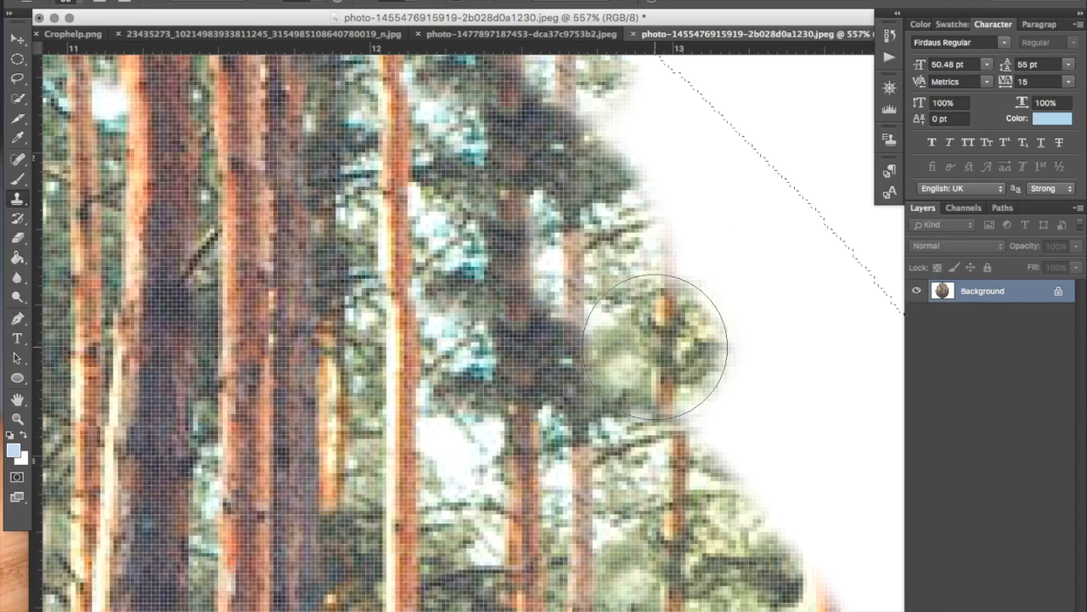
mouse_move(655, 347)
mouse_down()
mouse_move(697, 344)
mouse_move(705, 356)
mouse_move(688, 407)
mouse_up()
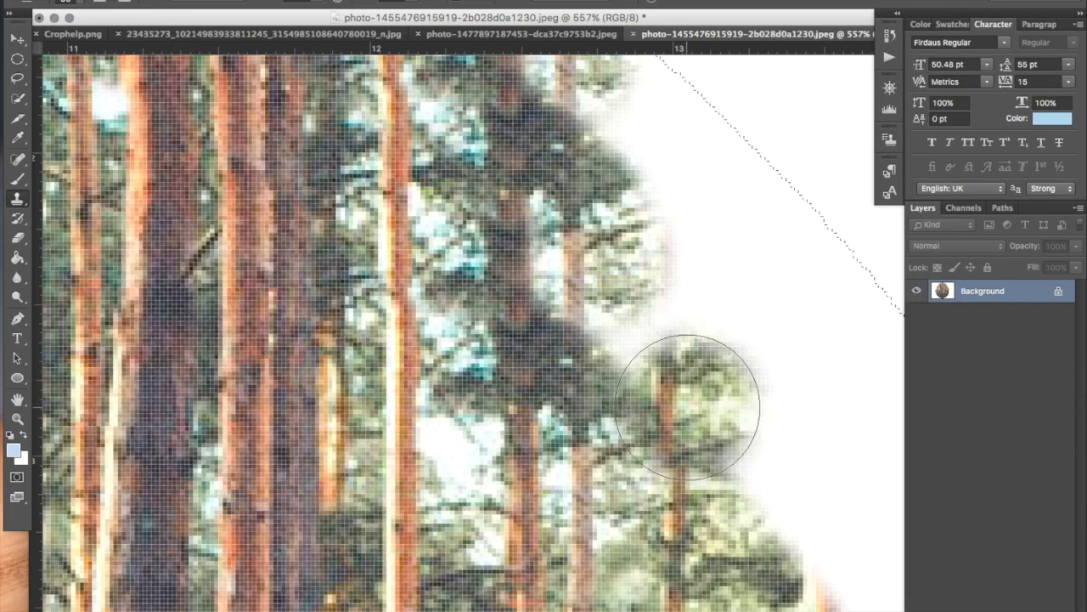
key(super+z)
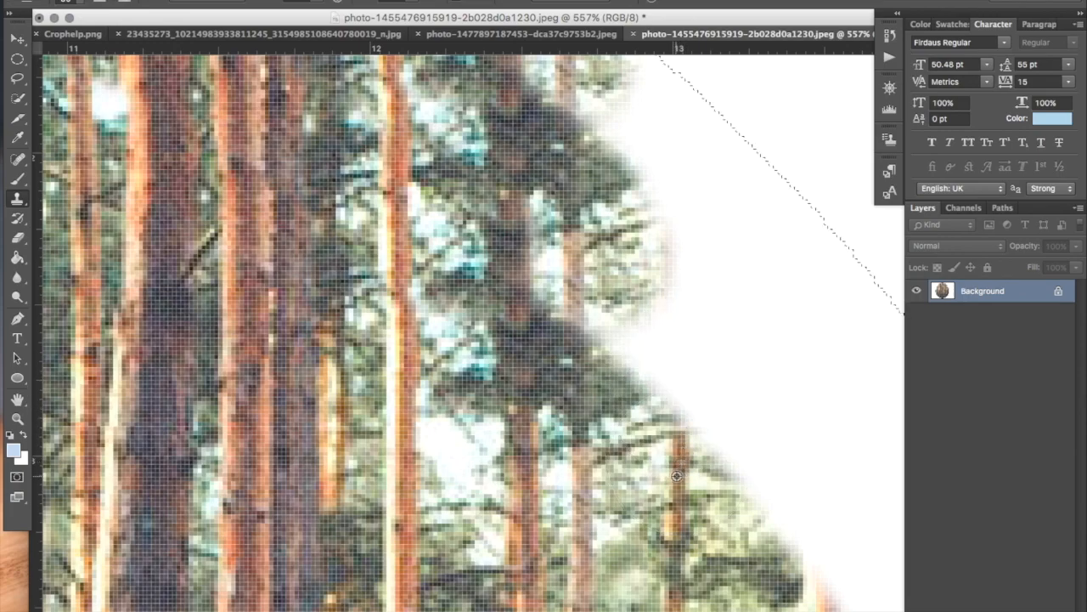
Sample the top of the thin orange trunk at the right forest edge and clone it upward to the boundary
alt+click(669, 467)
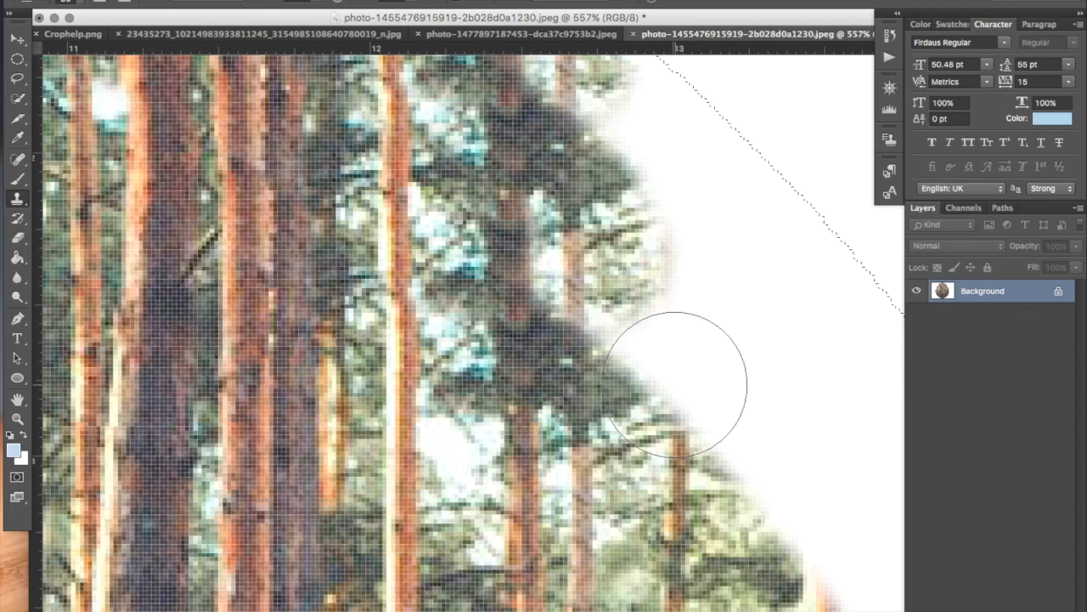
click(669, 366)
mouse_move(669, 368)
mouse_down()
mouse_move(690, 255)
mouse_move(658, 119)
mouse_up()
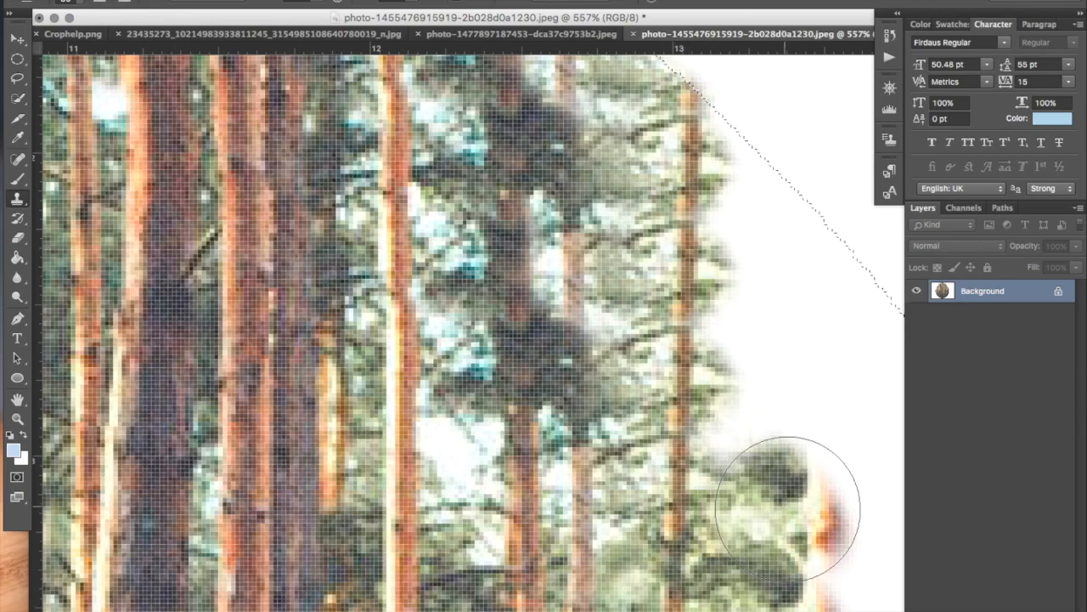
Clone the bright-edged red trunk at the right forest edge upward to the selection boundary
scroll(708, 506, right, 5)
scroll(708, 506, down, 4)
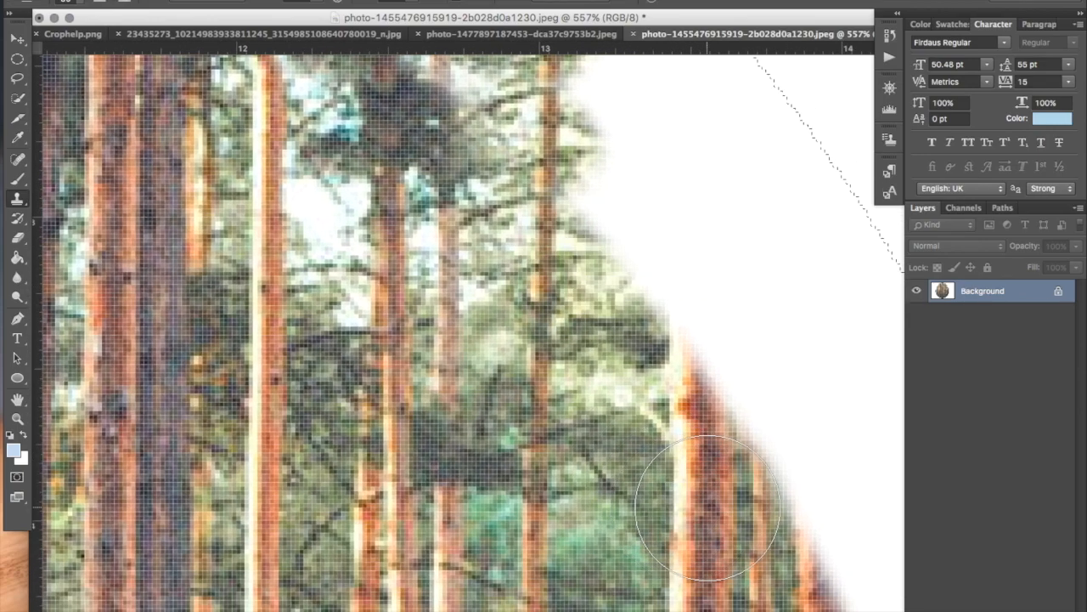
mouse_move(690, 383)
mouse_down()
mouse_move(691, 315)
mouse_move(682, 327)
mouse_move(691, 158)
mouse_move(691, 201)
mouse_up()
scroll(692, 162, up, 4)
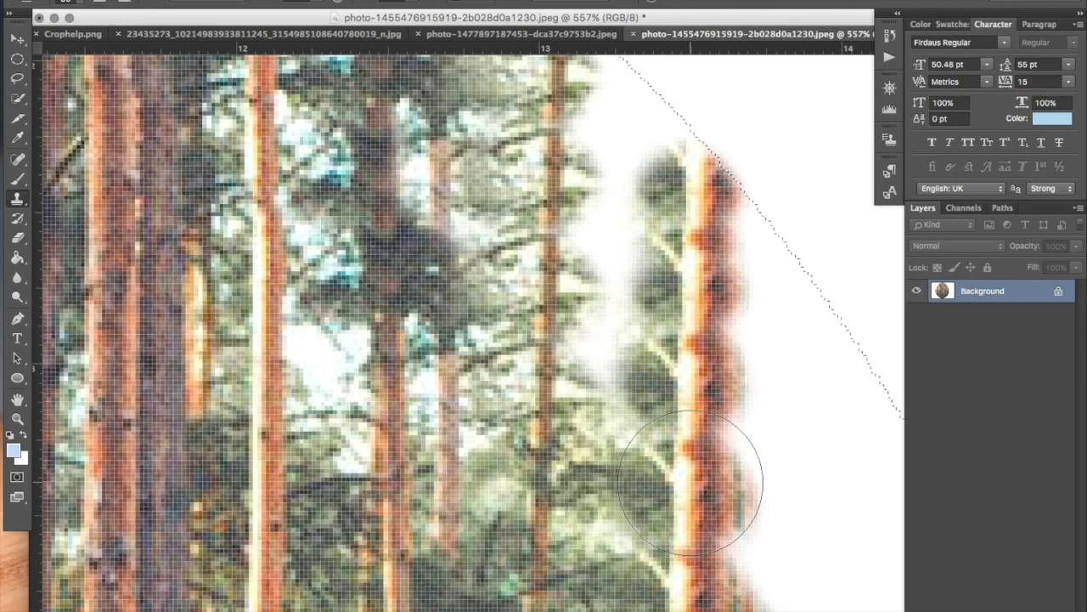
Clone the green foliage and dark branch from lower down beside the upper part of the extended bright-edged trunk
scroll(628, 534, down, 10)
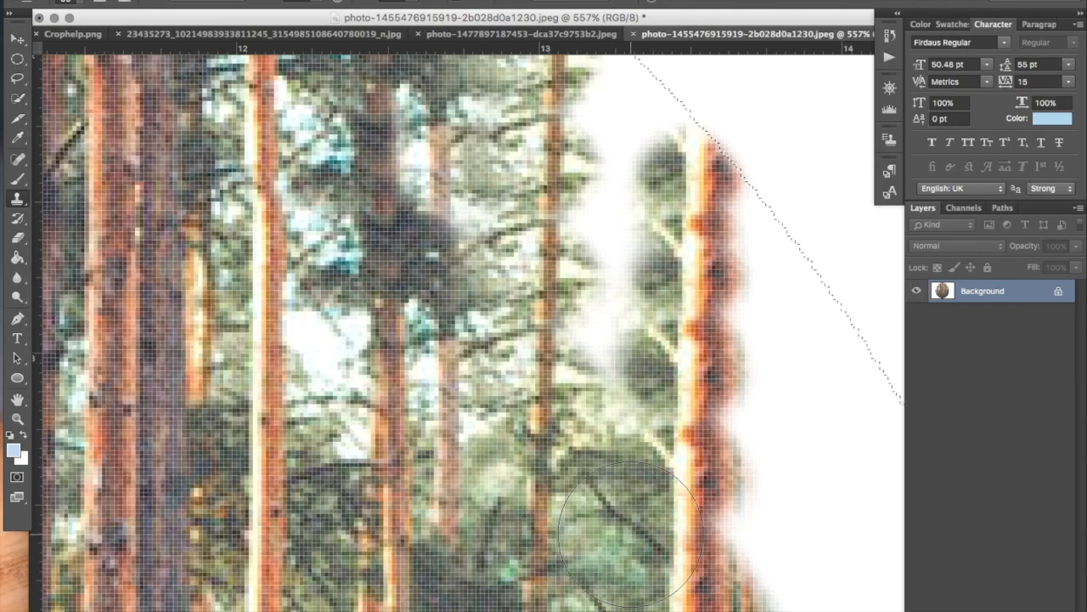
scroll(630, 534, up, 8)
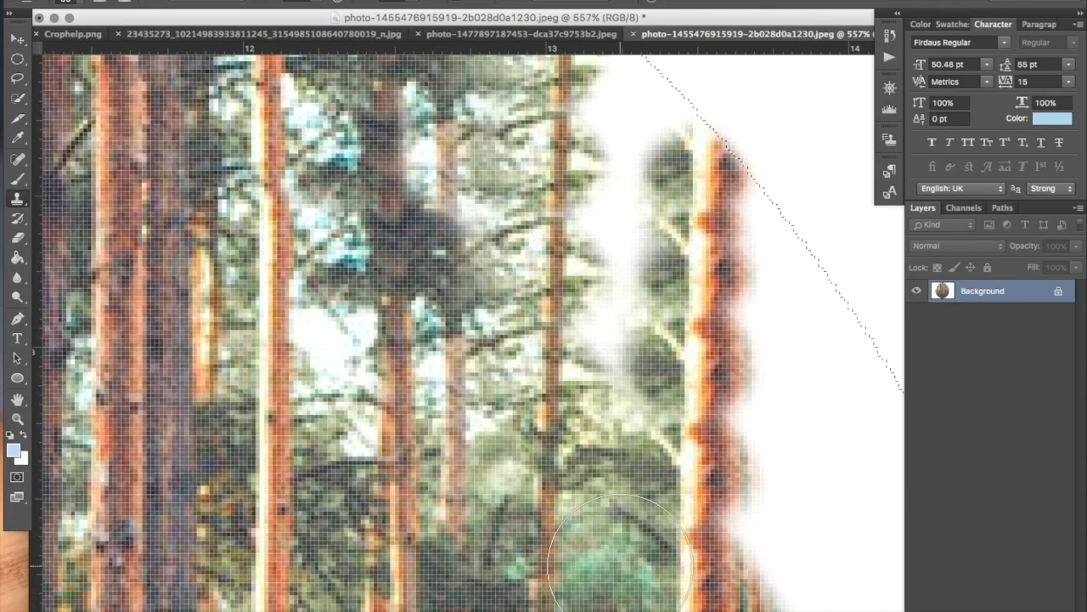
scroll(631, 534, down, 8)
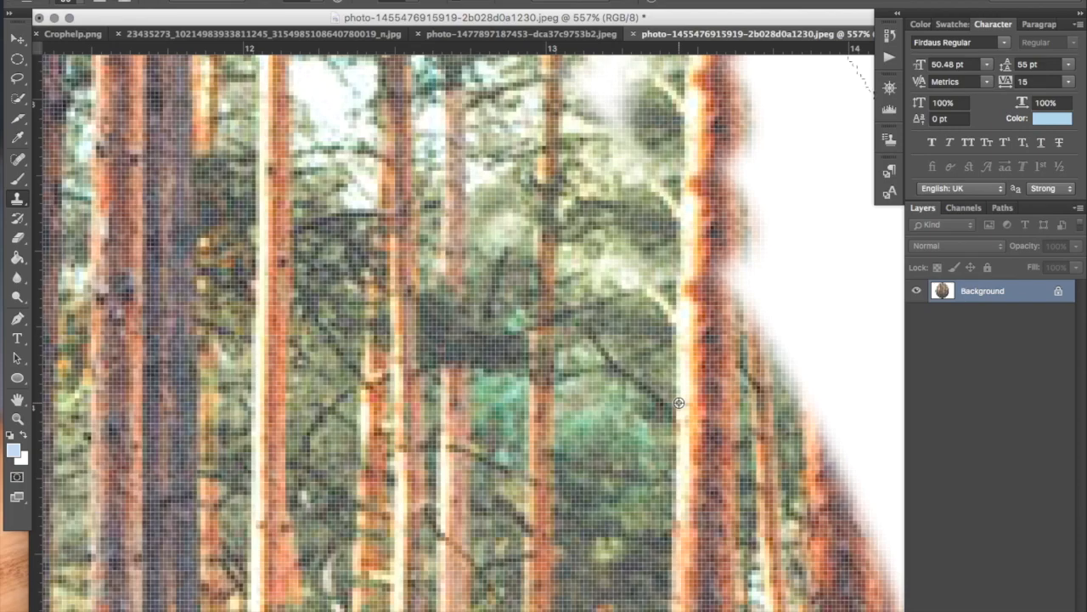
scroll(679, 403, up, 11)
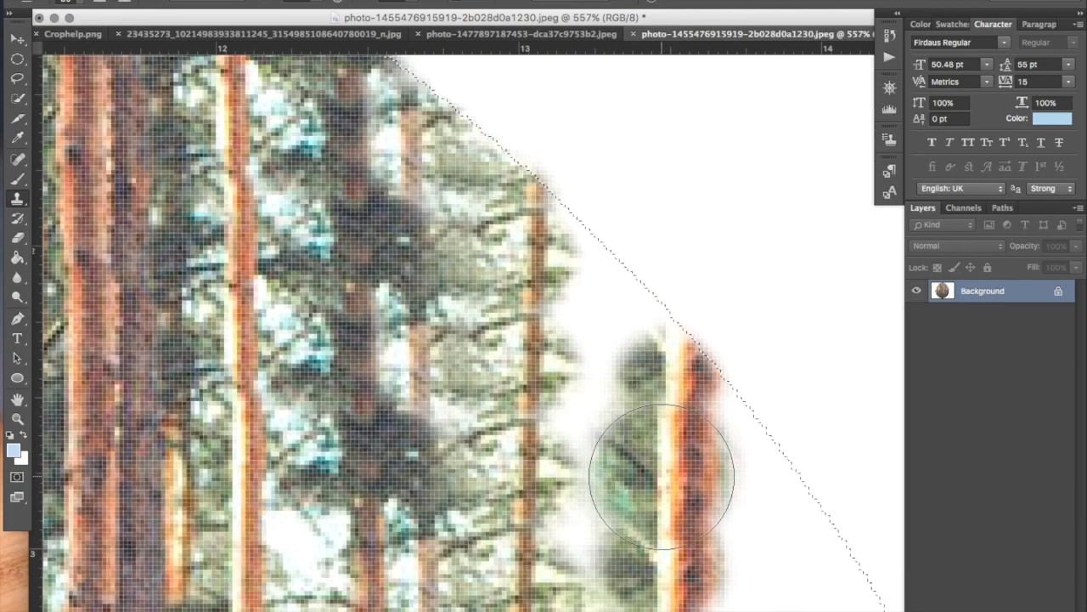
click(660, 518)
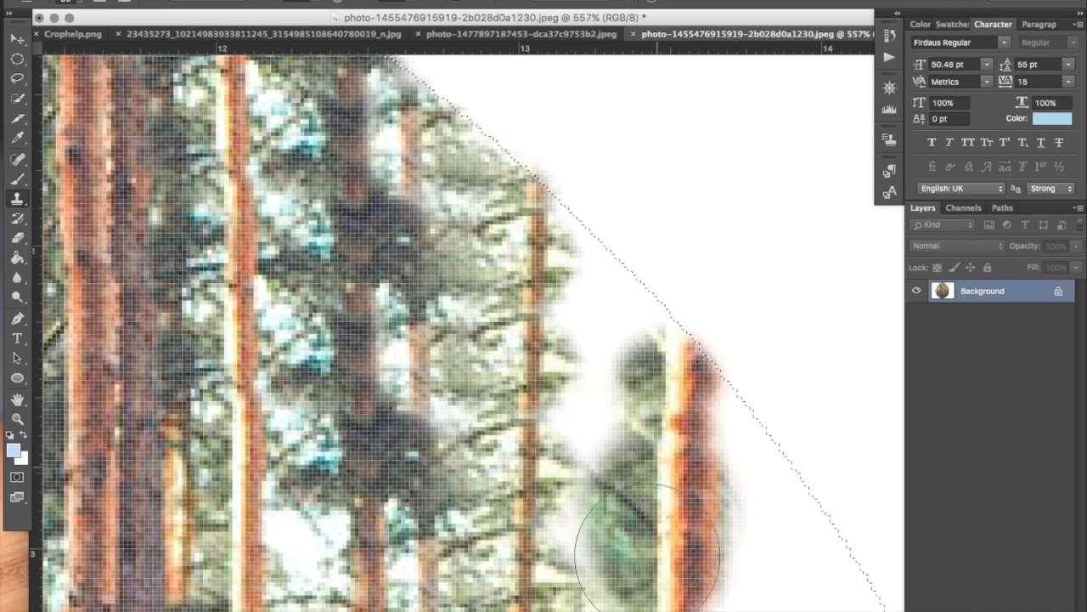
Resample where the dark branch meets the bright-edged trunk, and clone foliage and thin trunks along both sides of its middle section
scroll(650, 535, down, 7)
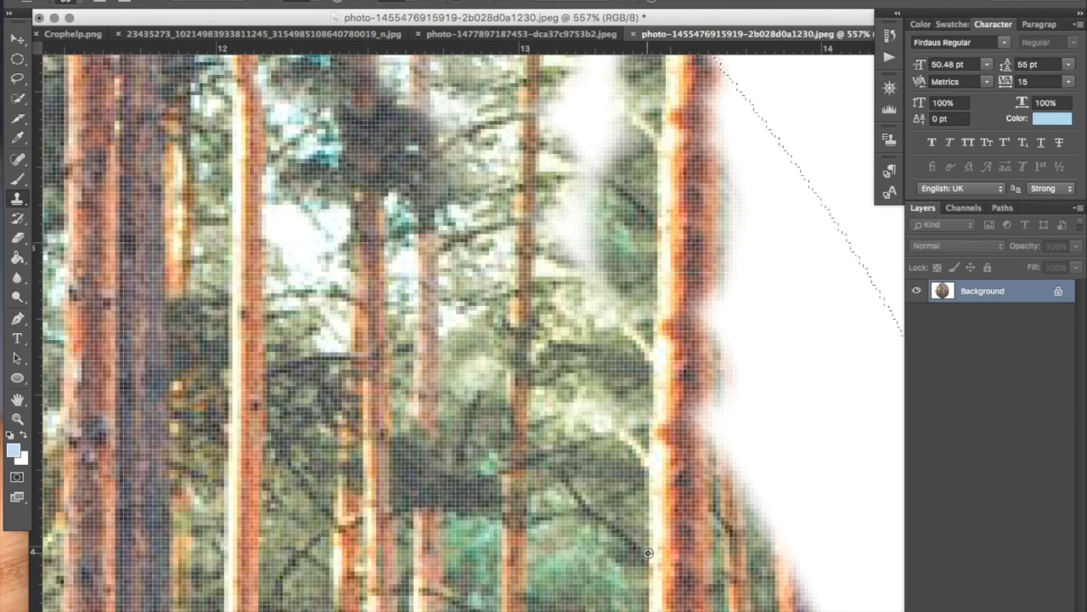
alt+click(649, 553)
click(657, 354)
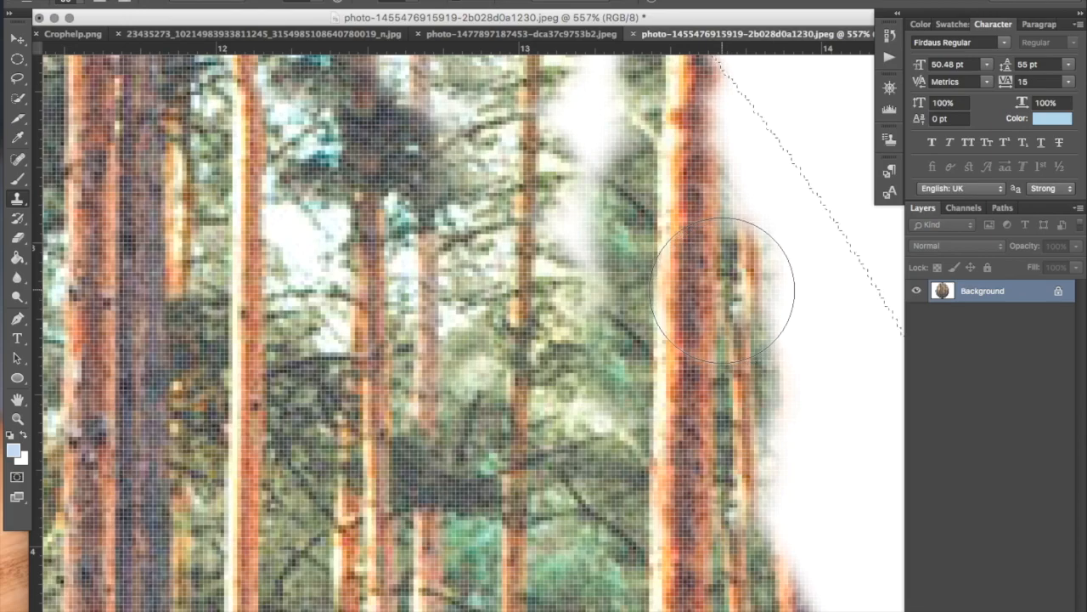
Clone the dark red trunk at the far right forest edge upward in successive stamps to the selection boundary
scroll(726, 314, right, 5)
scroll(722, 331, down, 3)
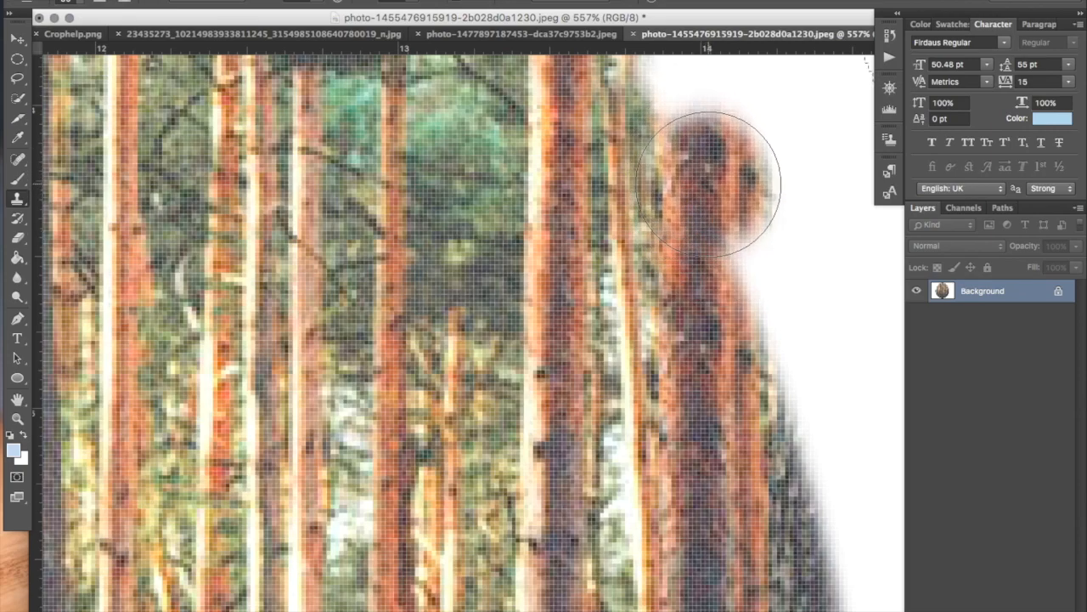
click(696, 127)
scroll(707, 133, up, 5)
click(689, 239)
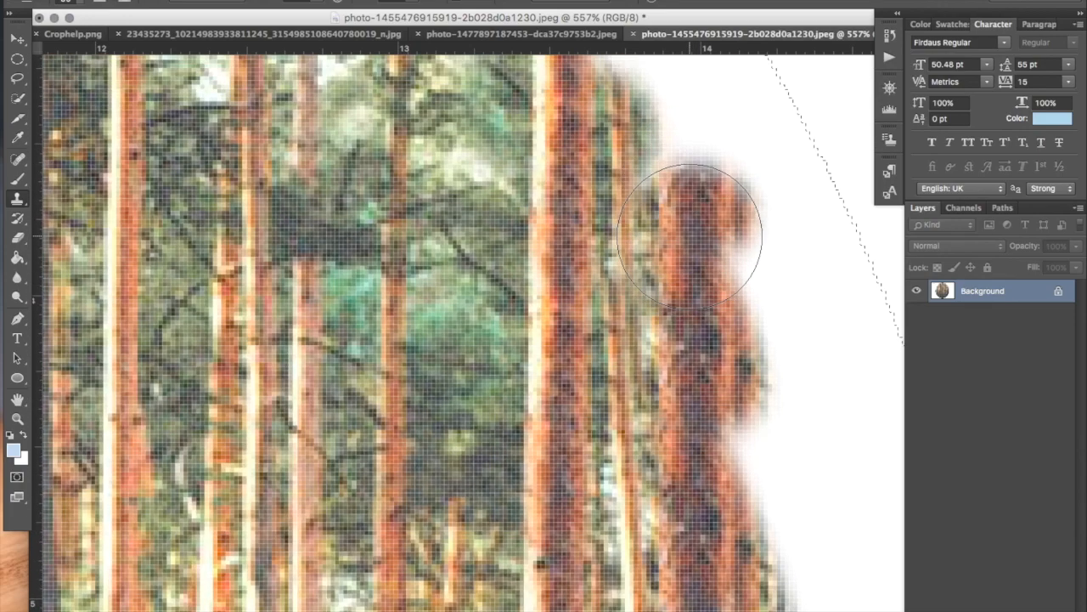
scroll(694, 176, up, 5)
click(691, 236)
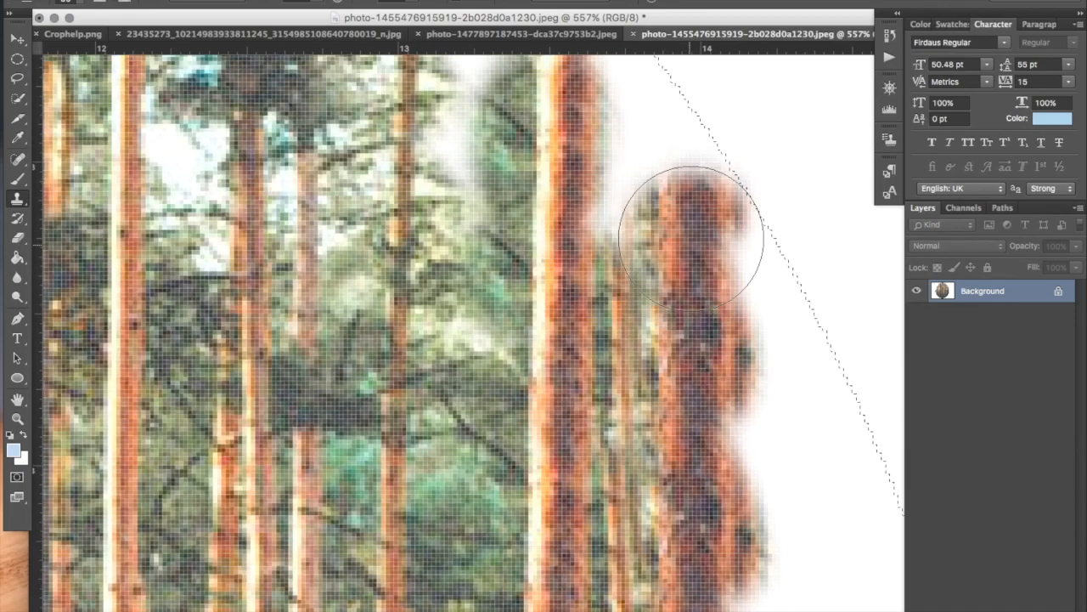
click(694, 172)
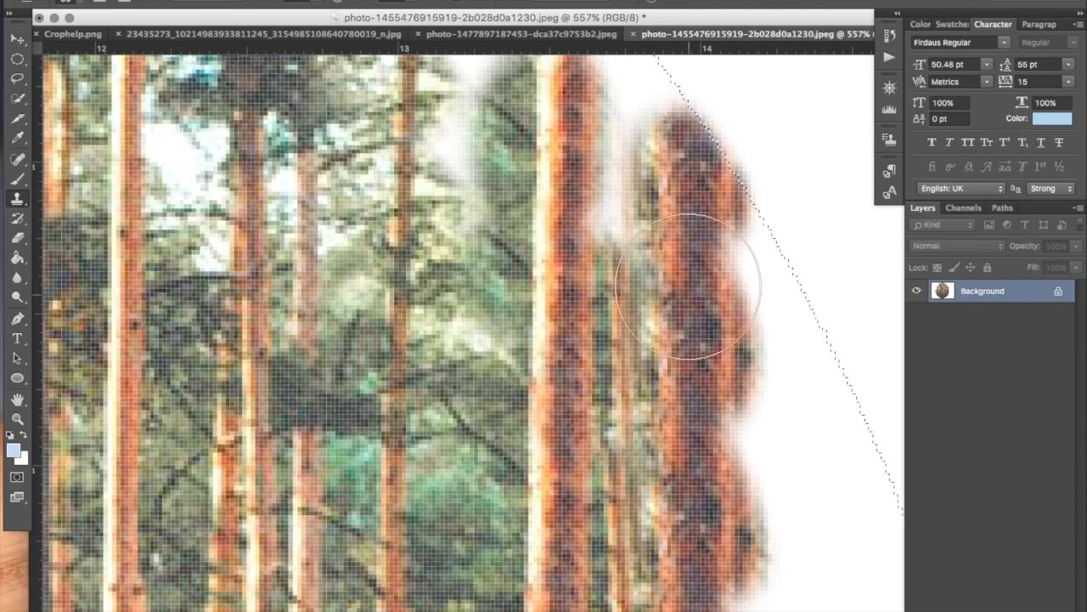
Clone the orange bark and dark foliage strip upward along the outer side of the dark red trunk to the boundary
scroll(748, 306, down, 3)
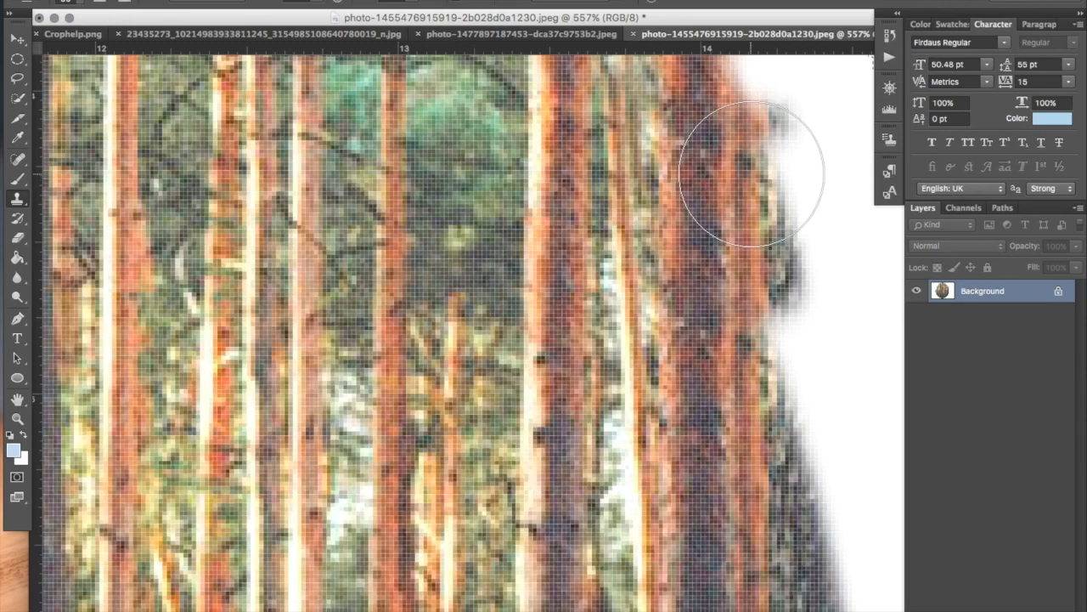
scroll(752, 174, up, 2)
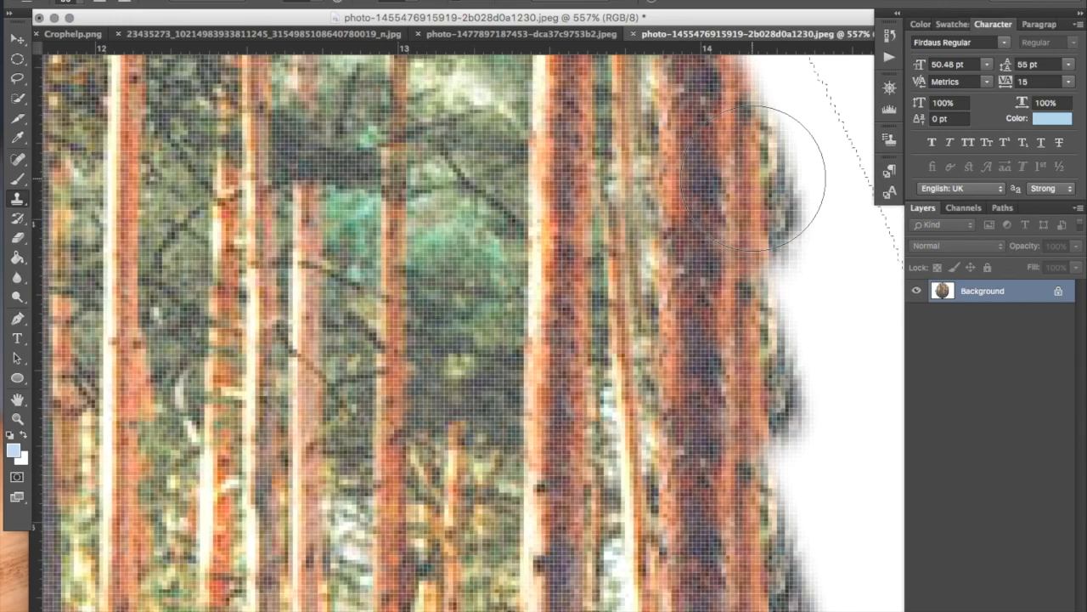
scroll(754, 177, up, 2)
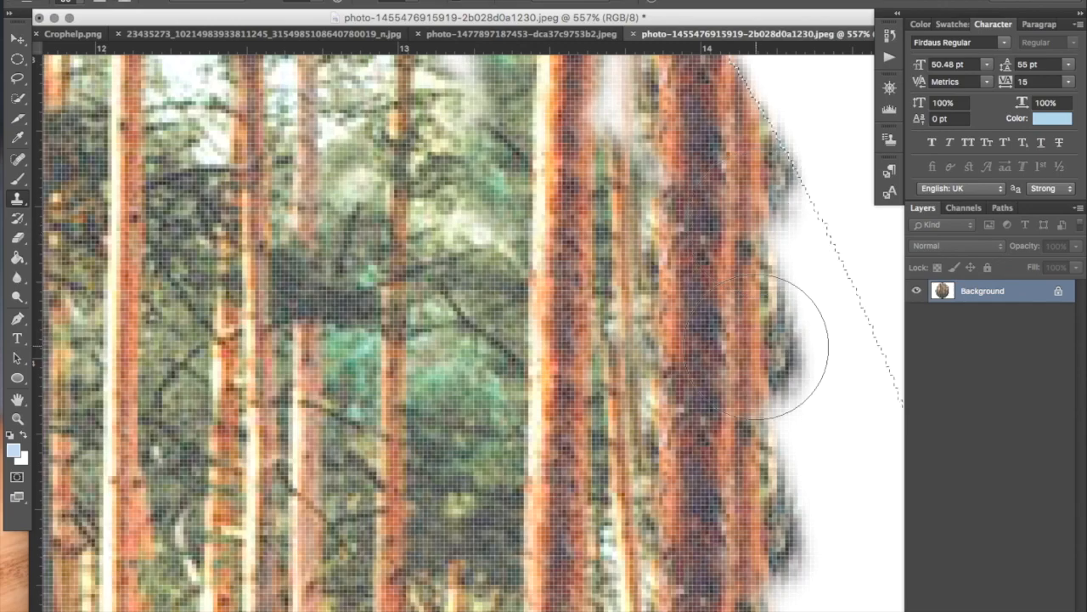
scroll(758, 348, right, 5)
scroll(758, 347, down, 4)
scroll(634, 466, down, 15)
scroll(645, 467, down, 5)
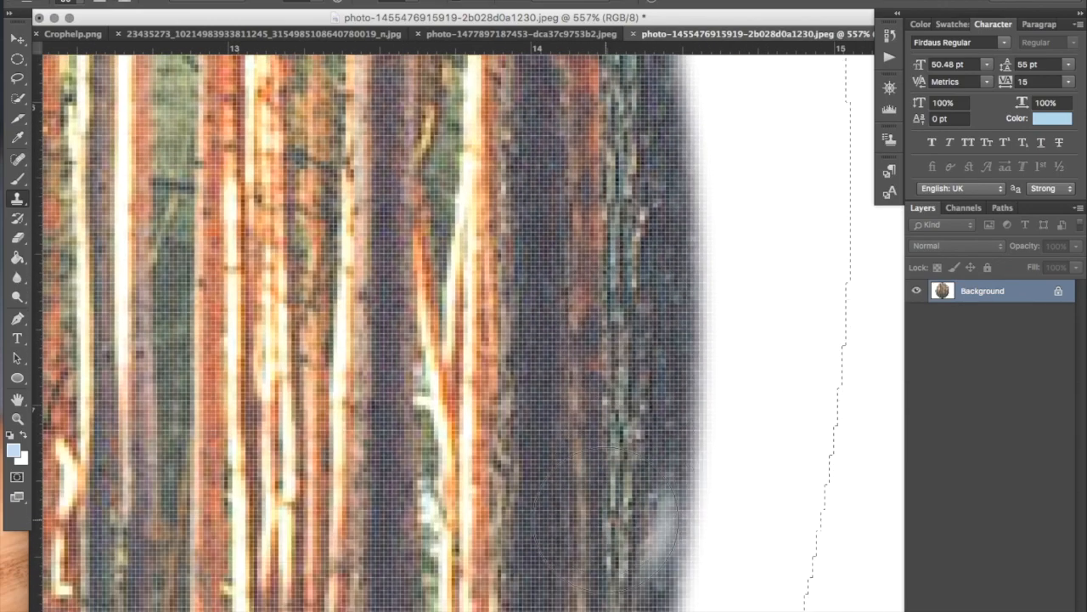
scroll(542, 522, down, 12)
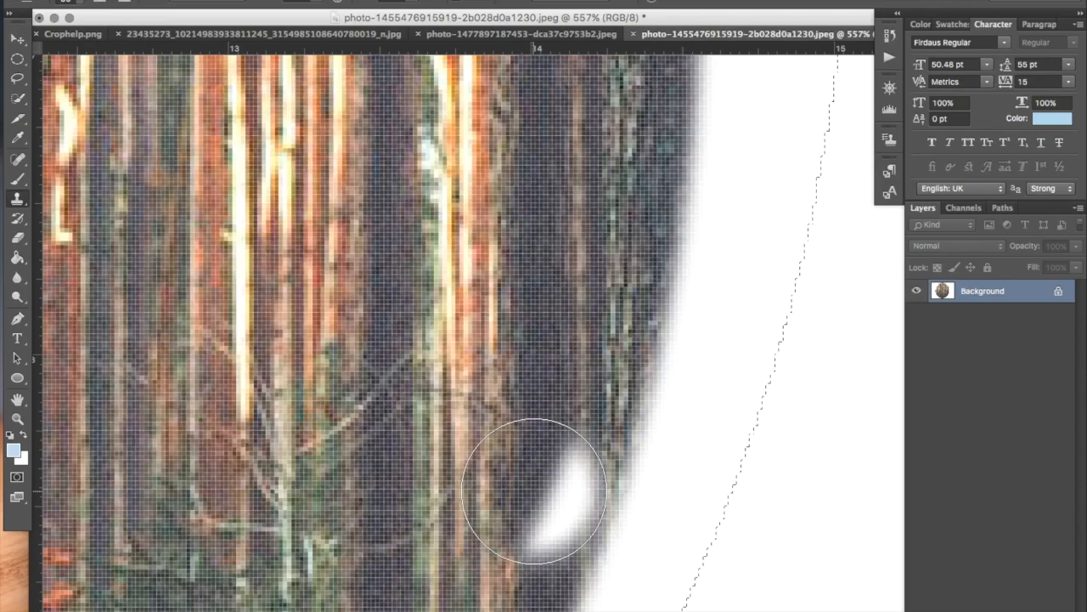
scroll(533, 490, down, 8)
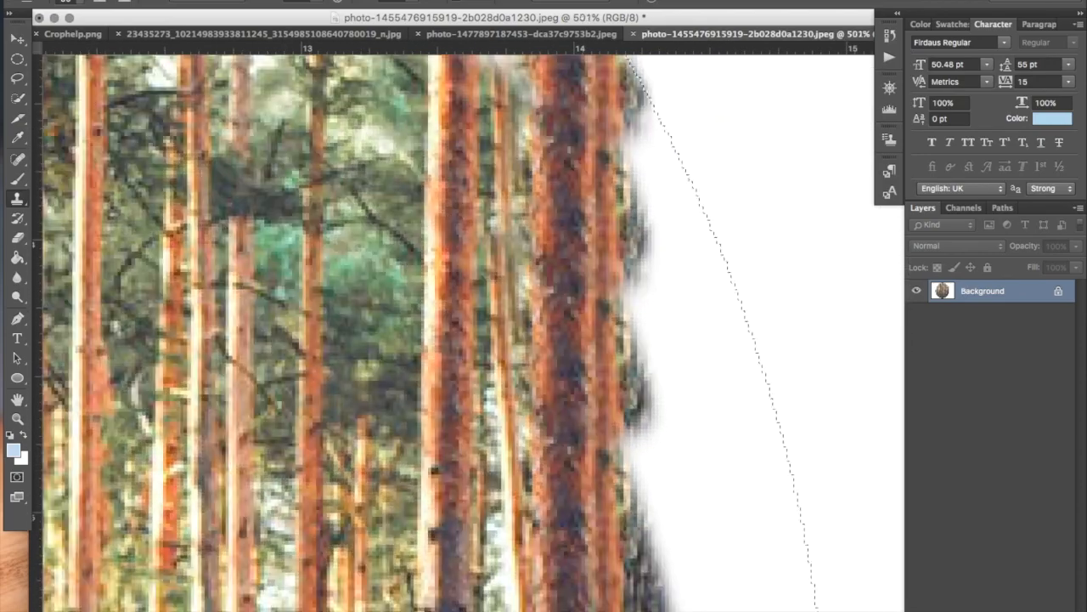
Examine the extended forest edge against the circular selection boundary
scroll(534, 490, down, 8)
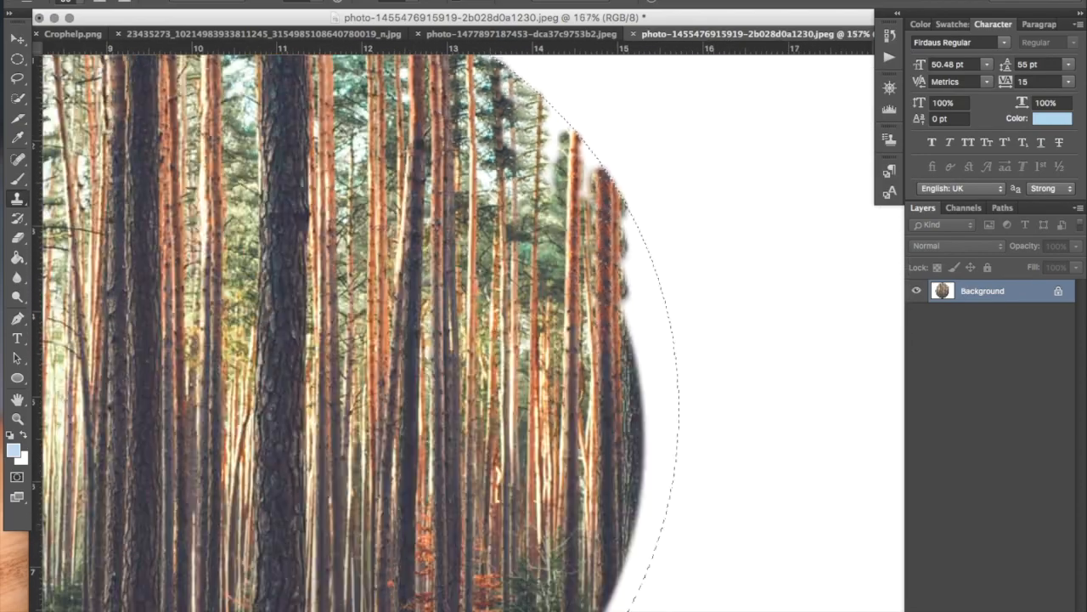
scroll(534, 490, left, 9)
scroll(533, 490, down, 3)
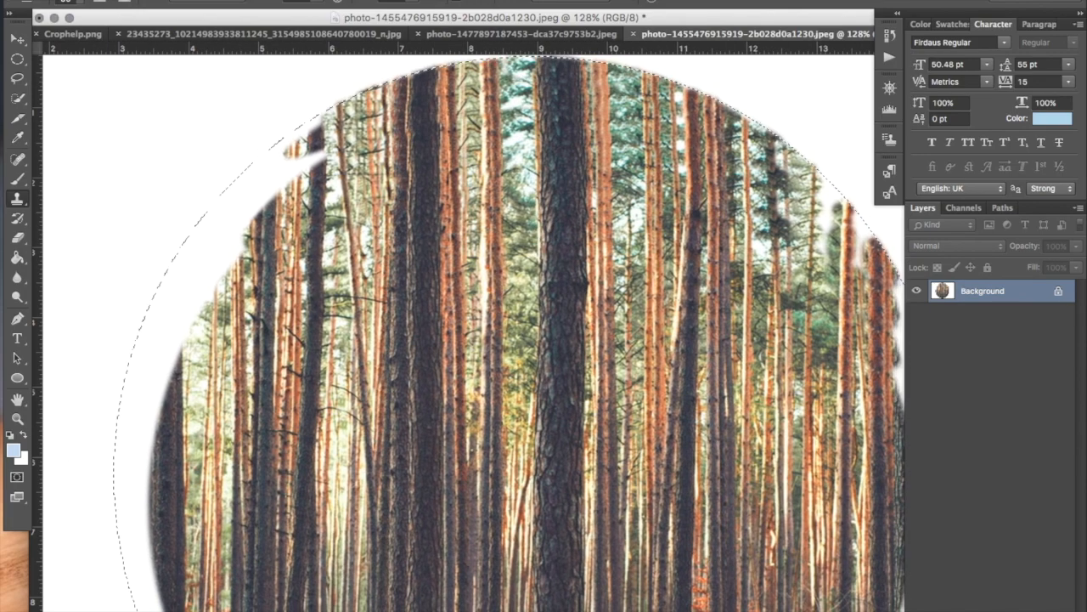
scroll(483, 608, right, 2)
key(super+z)
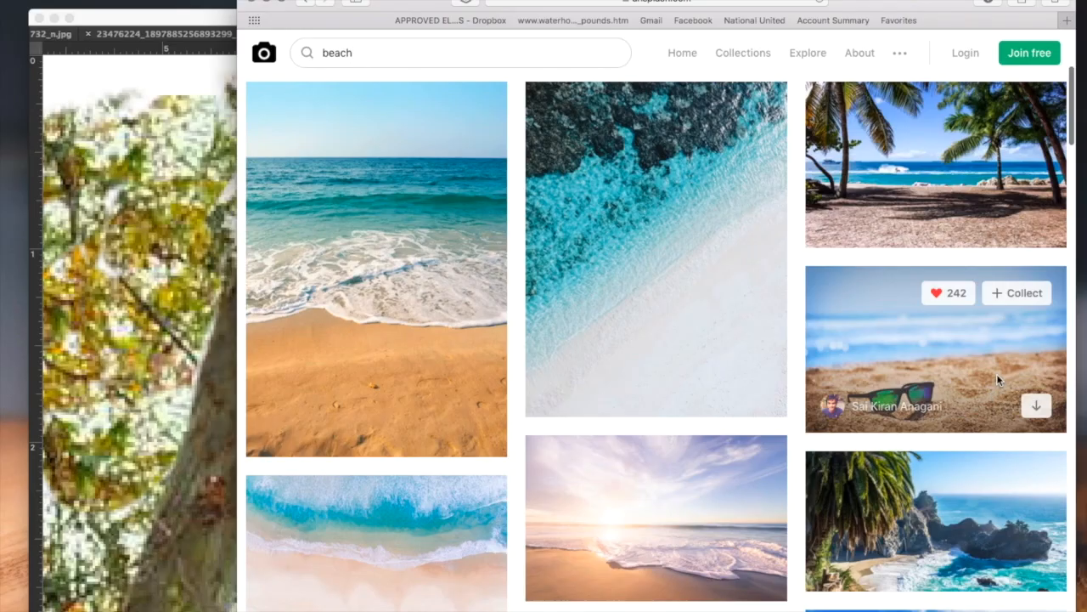
Bring the beach photo with the sunglasses from the Unsplash results into Photoshop as a separate document
click(997, 374)
drag(675, 350, 31, 215)
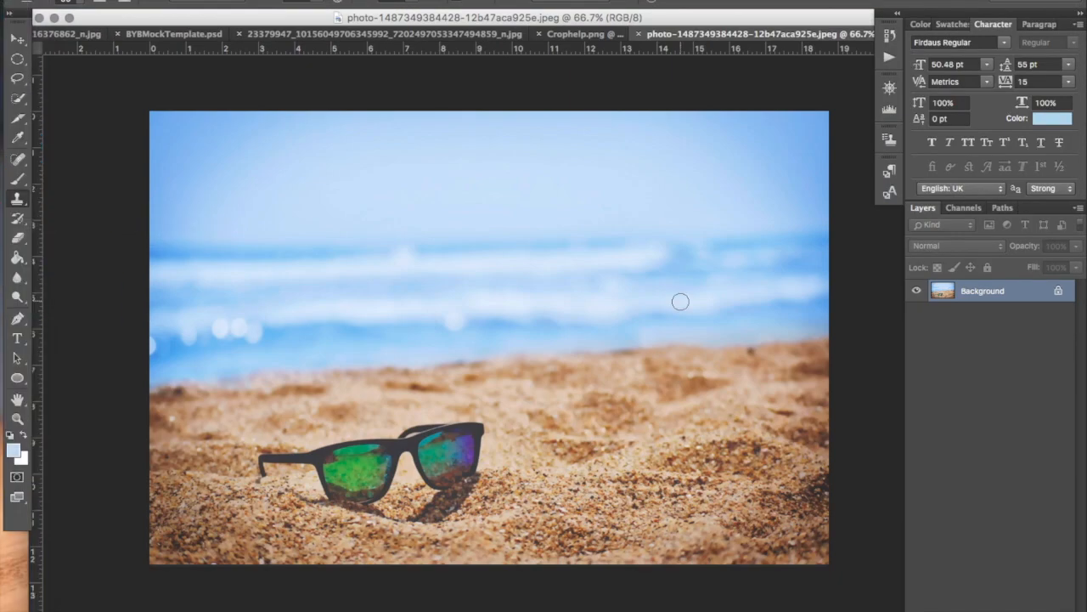
Clone coarse sand over the dark shadow below the right lens and along the ridge toward the left lens
scroll(680, 302, up, 10)
scroll(680, 301, down, 8)
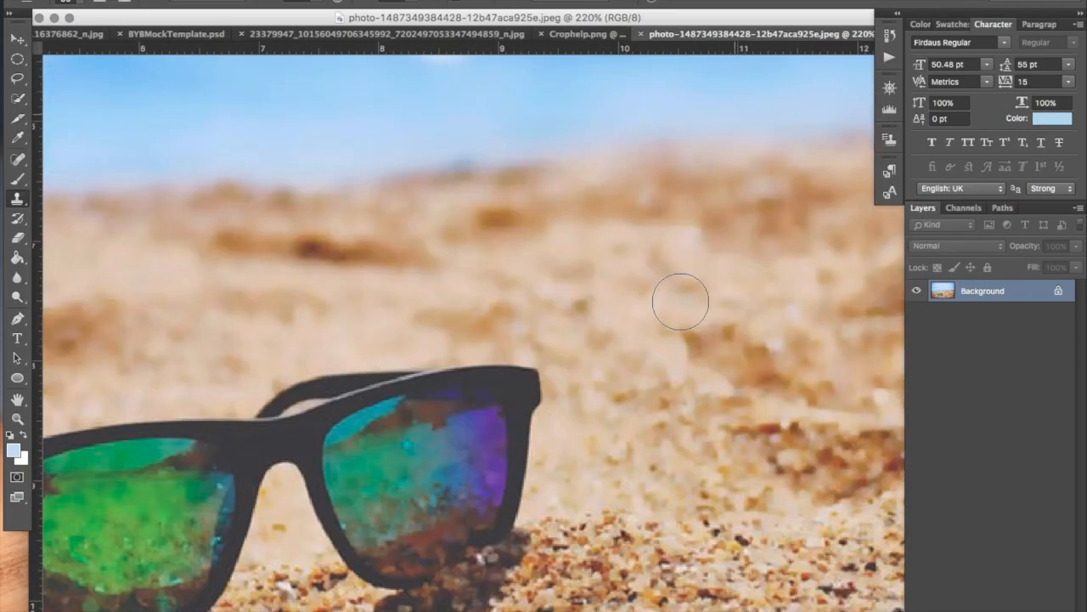
scroll(681, 302, up, 5)
scroll(682, 299, down, 4)
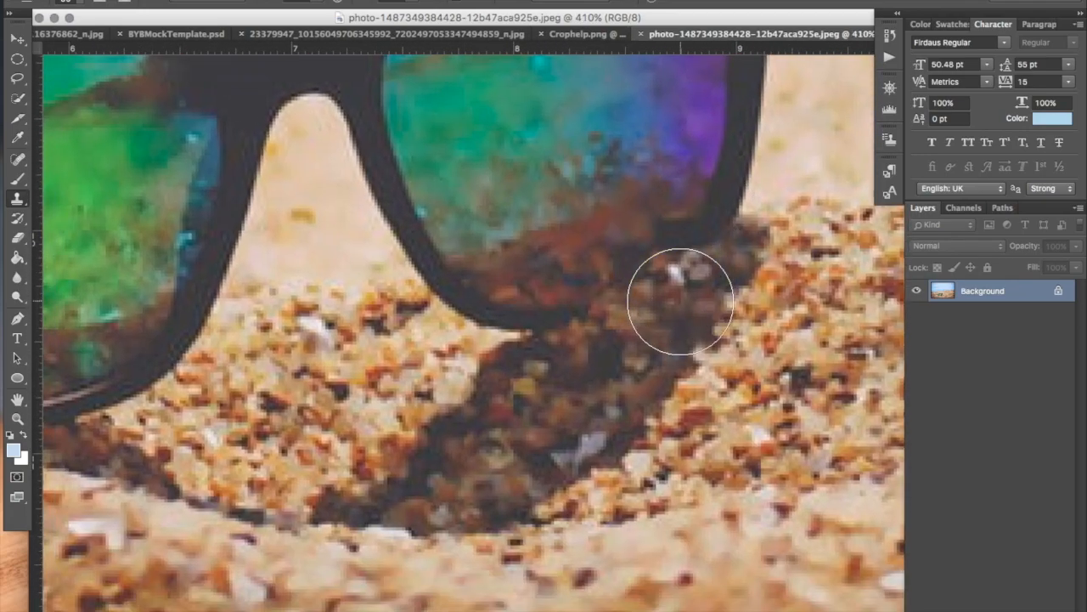
scroll(682, 288, down, 3)
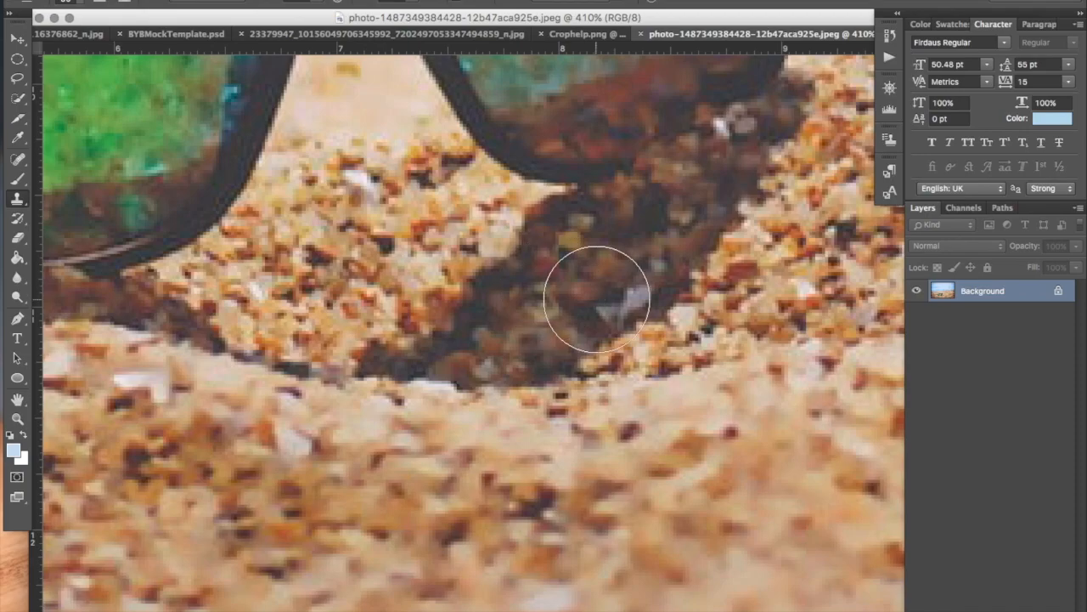
scroll(597, 299, right, 2)
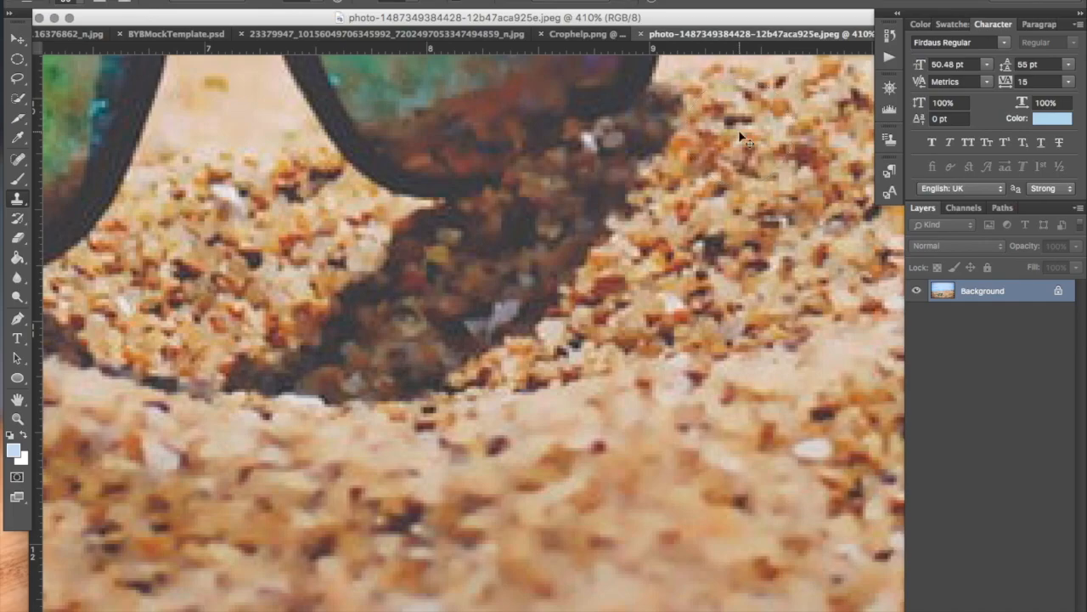
mouse_move(655, 141)
mouse_down()
mouse_move(601, 185)
mouse_move(568, 243)
mouse_move(505, 302)
mouse_move(391, 386)
mouse_move(344, 409)
mouse_move(257, 383)
mouse_up()
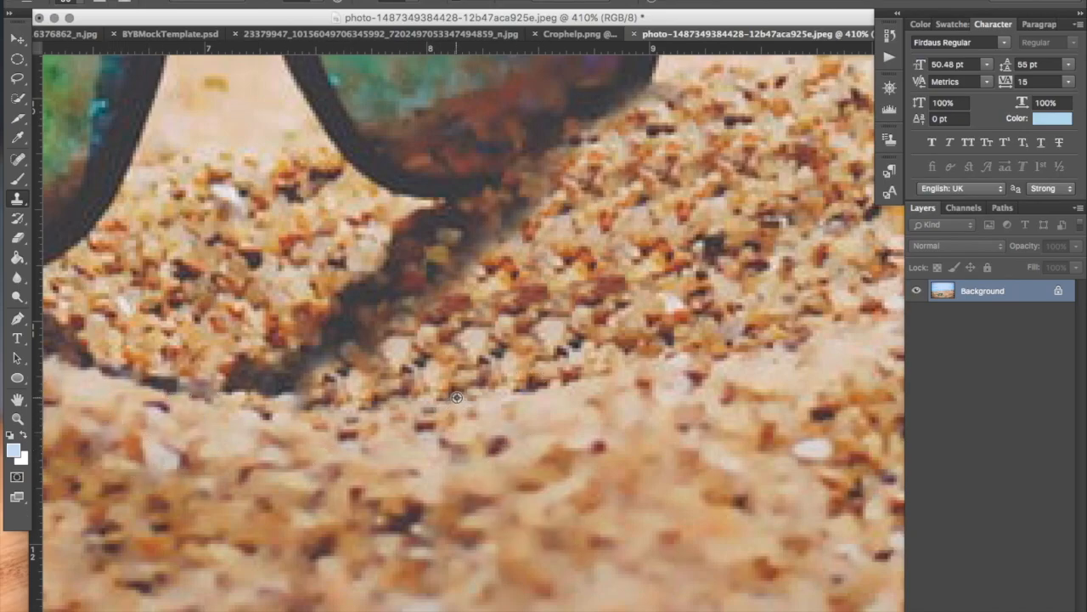
mouse_move(314, 399)
mouse_down()
mouse_move(213, 374)
mouse_move(168, 382)
mouse_move(83, 344)
mouse_up()
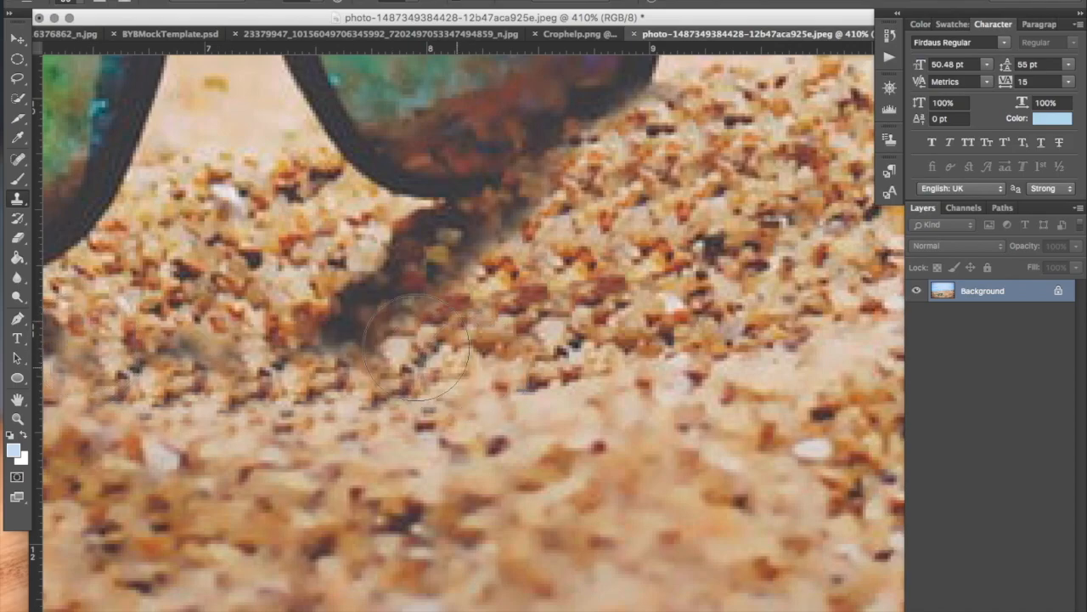
Sample the sand between the two lenses and clone it over the remaining shadow below the right lens
alt+click(274, 243)
mouse_move(351, 329)
mouse_down()
mouse_move(389, 284)
mouse_move(416, 288)
mouse_move(389, 266)
mouse_up()
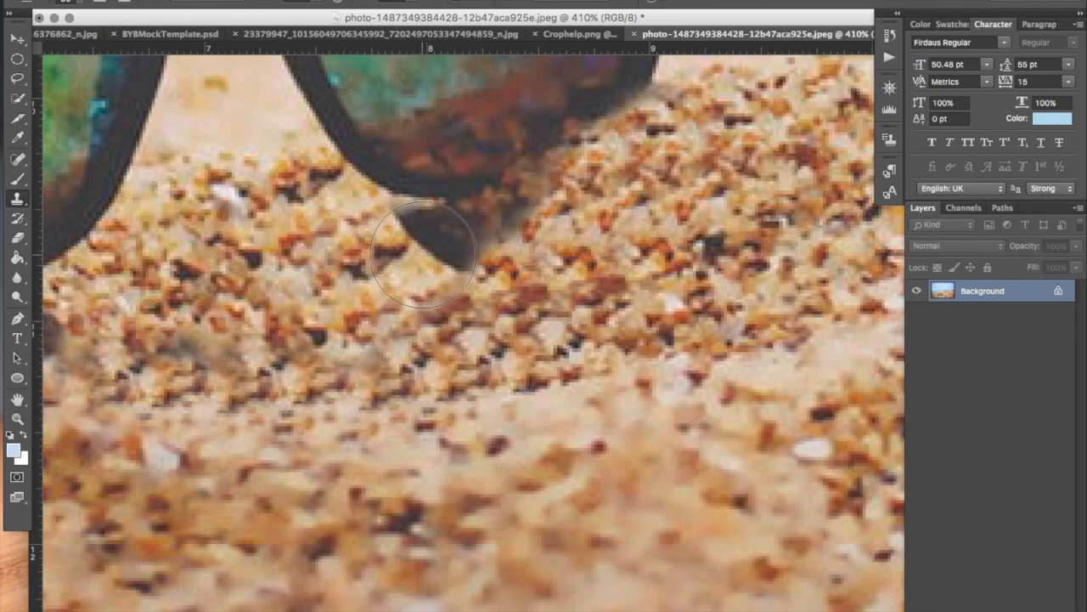
mouse_move(427, 238)
mouse_down()
mouse_move(493, 213)
mouse_move(495, 231)
mouse_up()
Clone the pale sand beside the glasses over the outer frame and purple edge of the right lens
scroll(488, 221, up, 10)
scroll(488, 220, right, 4)
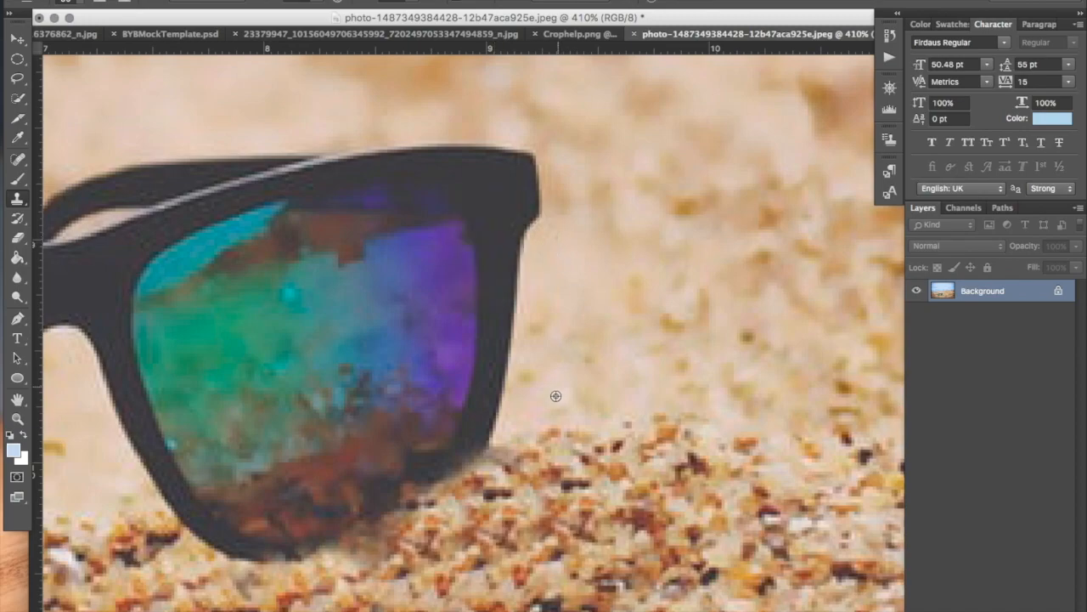
alt+click(532, 410)
drag(506, 387, 514, 412)
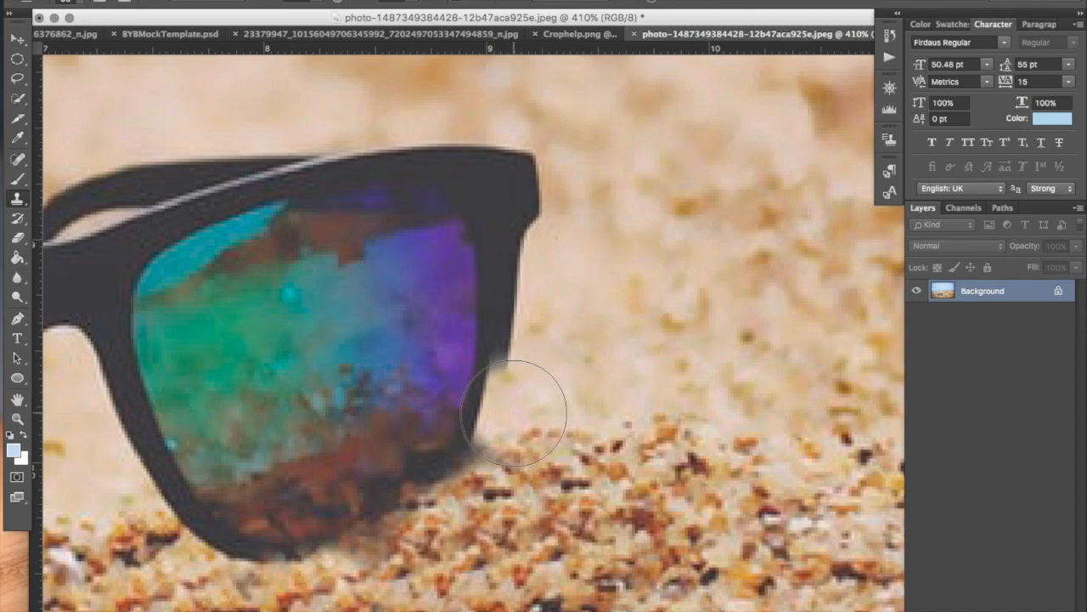
mouse_move(561, 353)
mouse_down()
mouse_move(498, 350)
mouse_move(518, 178)
mouse_move(427, 180)
mouse_move(444, 153)
mouse_move(436, 340)
mouse_move(455, 397)
mouse_up()
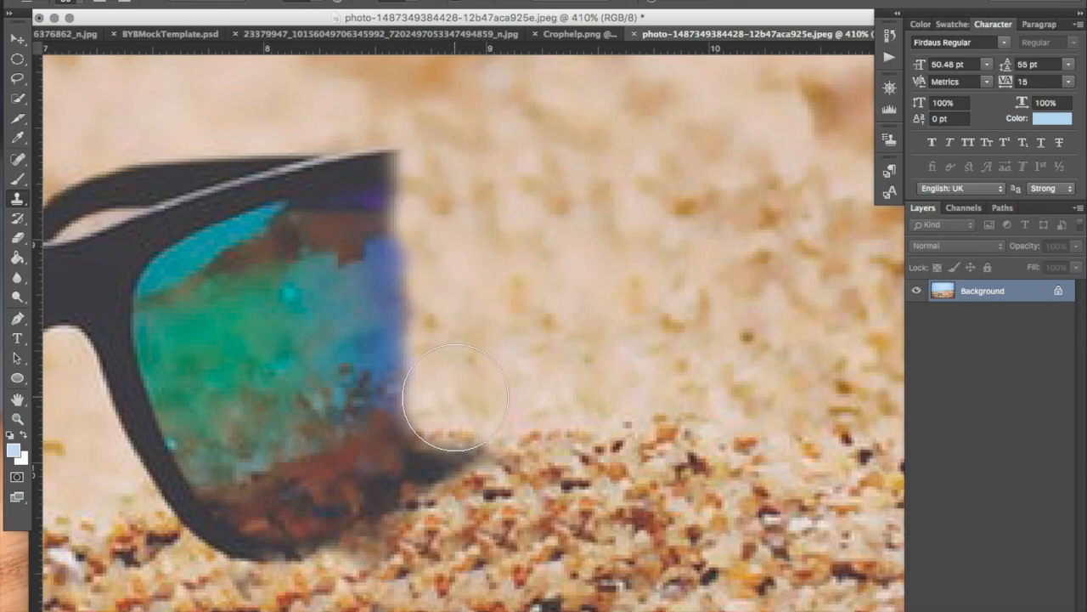
Clone the blurred sand above the glasses over the far arm, top frame and upper part of the right lens
scroll(595, 206, up, 3)
scroll(595, 205, left, 2)
scroll(594, 206, up, 1)
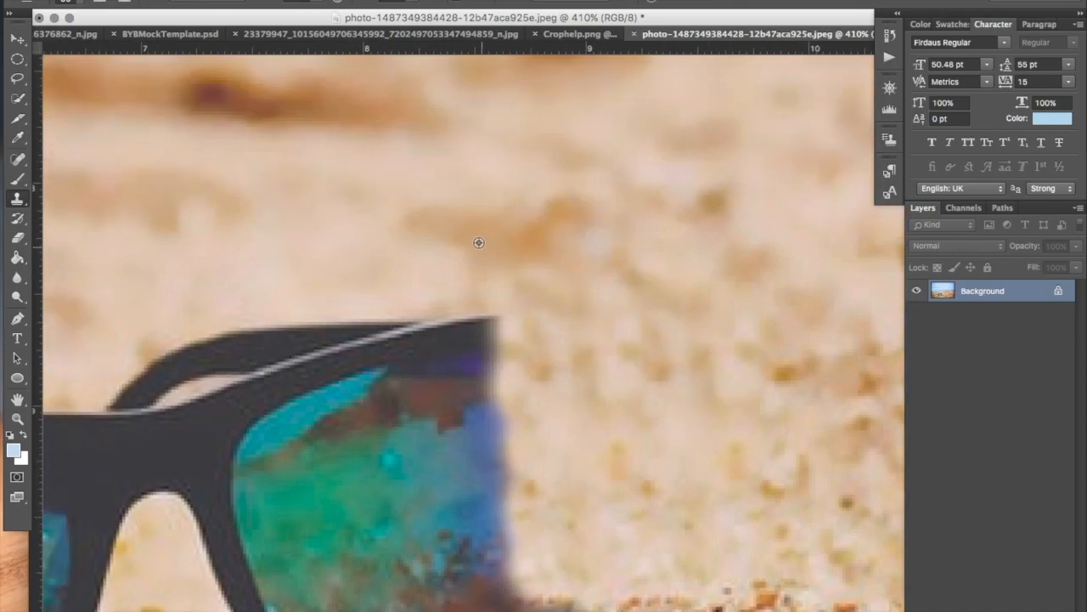
alt+click(471, 239)
mouse_move(489, 319)
mouse_down()
mouse_move(473, 308)
mouse_move(389, 311)
mouse_move(416, 323)
mouse_up()
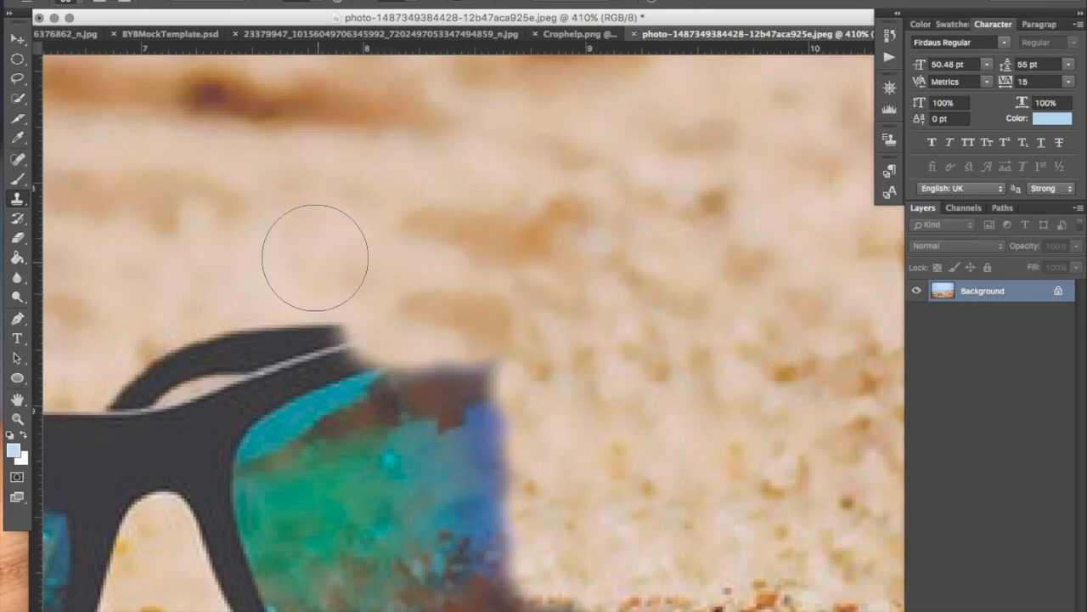
mouse_move(468, 304)
mouse_down()
mouse_move(481, 311)
mouse_move(340, 308)
mouse_move(274, 322)
mouse_move(199, 359)
mouse_move(204, 374)
mouse_move(162, 360)
mouse_move(136, 369)
mouse_move(230, 347)
mouse_move(229, 372)
mouse_move(371, 348)
mouse_move(478, 365)
mouse_move(527, 388)
mouse_move(533, 439)
mouse_move(291, 417)
mouse_move(578, 468)
mouse_move(340, 498)
mouse_move(628, 534)
mouse_up()
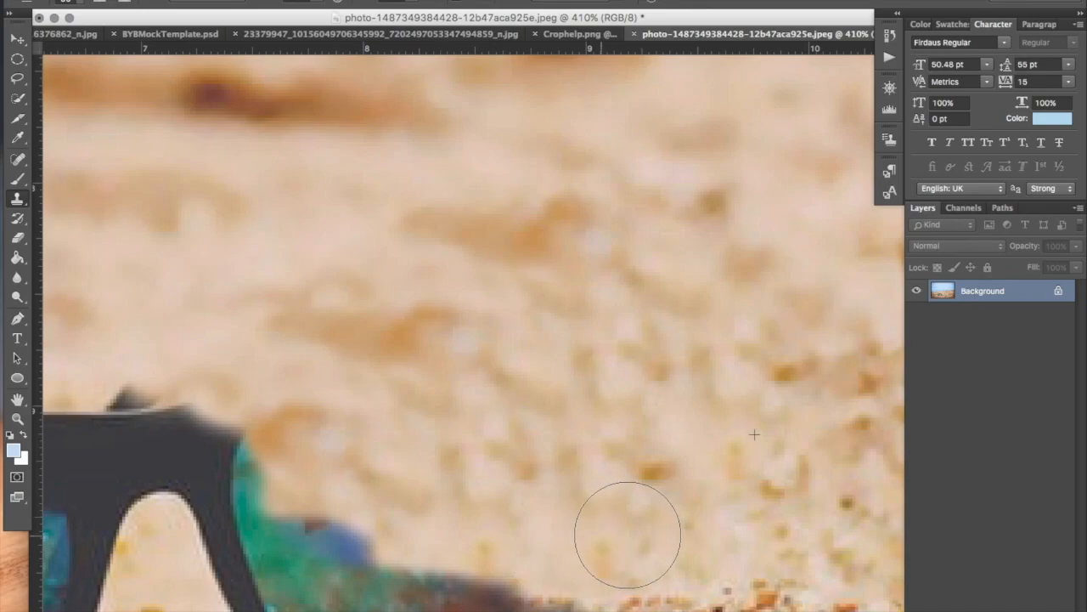
scroll(576, 501, down, 5)
click(581, 402)
key(super+z)
Clone blurred sand over the nose bridge and the upper frame of the green lens, undoing the stray last strokes
scroll(548, 287, up, 5)
scroll(548, 288, left, 3)
scroll(548, 287, left, 4)
scroll(548, 287, down, 3)
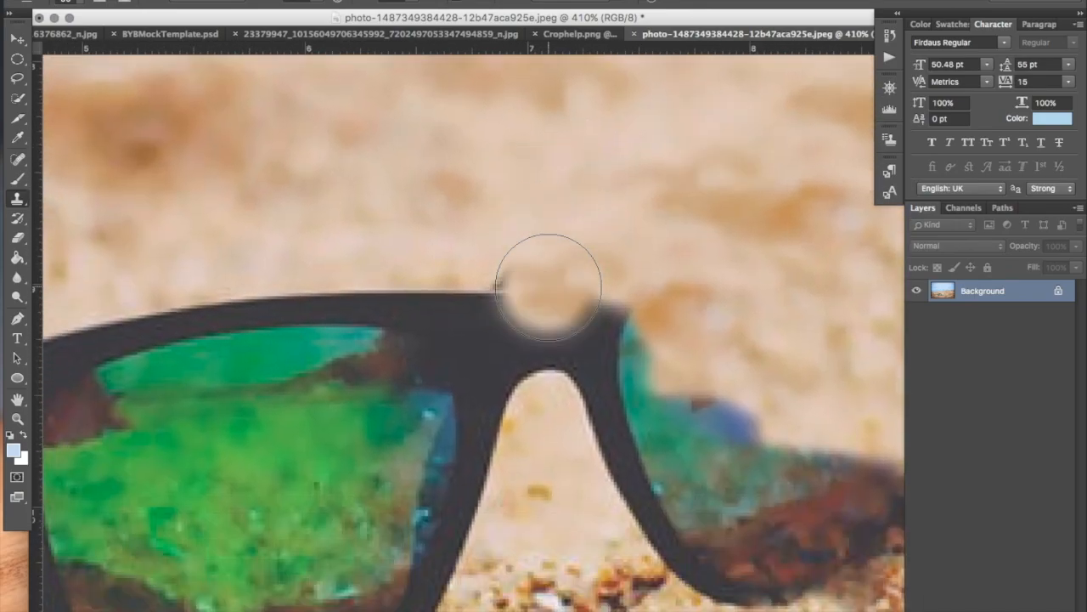
mouse_move(501, 280)
mouse_down()
mouse_move(573, 260)
mouse_move(578, 352)
mouse_move(502, 313)
mouse_move(470, 312)
mouse_move(406, 267)
mouse_move(493, 384)
mouse_move(617, 395)
mouse_move(641, 364)
mouse_move(580, 362)
mouse_move(438, 311)
mouse_move(433, 377)
mouse_move(390, 307)
mouse_move(403, 314)
mouse_move(357, 389)
mouse_move(302, 355)
mouse_move(315, 329)
mouse_move(274, 354)
mouse_up()
key(alt+super+z)
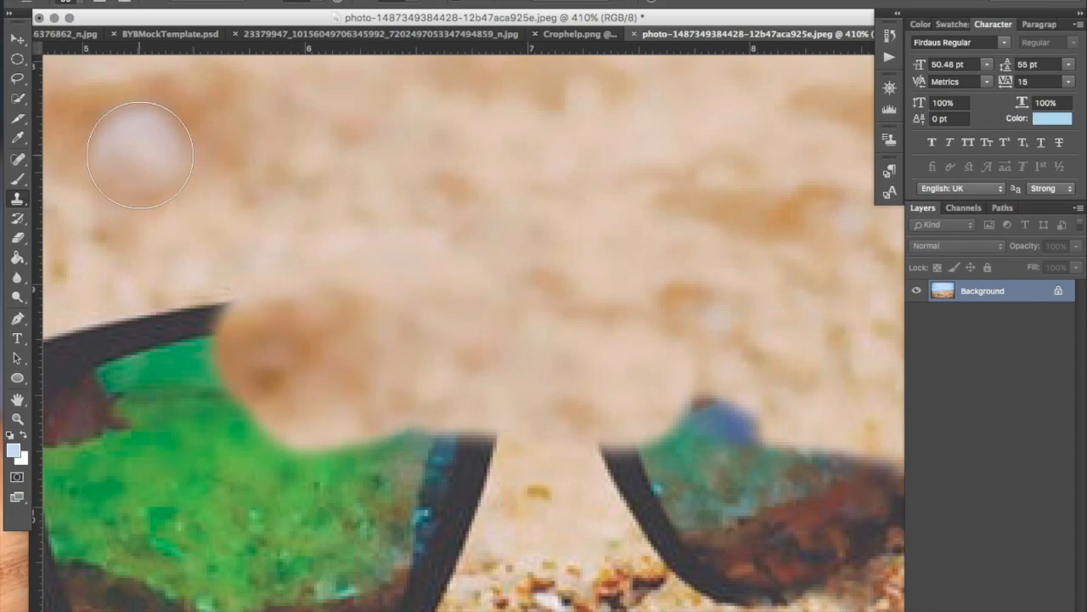
Resample clean blurred sand above the glasses and clone it over the upper frame and top of the green lens
alt+click(429, 194)
mouse_move(365, 280)
mouse_down()
mouse_move(267, 297)
mouse_move(150, 383)
mouse_move(220, 351)
mouse_move(236, 420)
mouse_up()
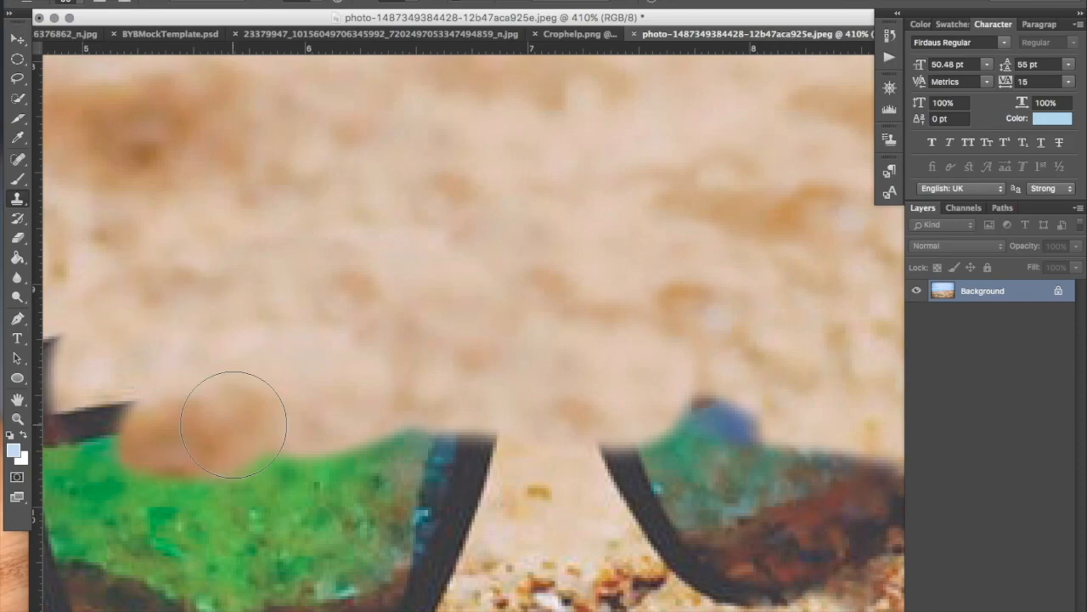
alt+click(369, 233)
drag(189, 260, 131, 287)
Clone pale sand from around the nose gap over the inner frame and inner edge of the green lens
scroll(323, 277, down, 8)
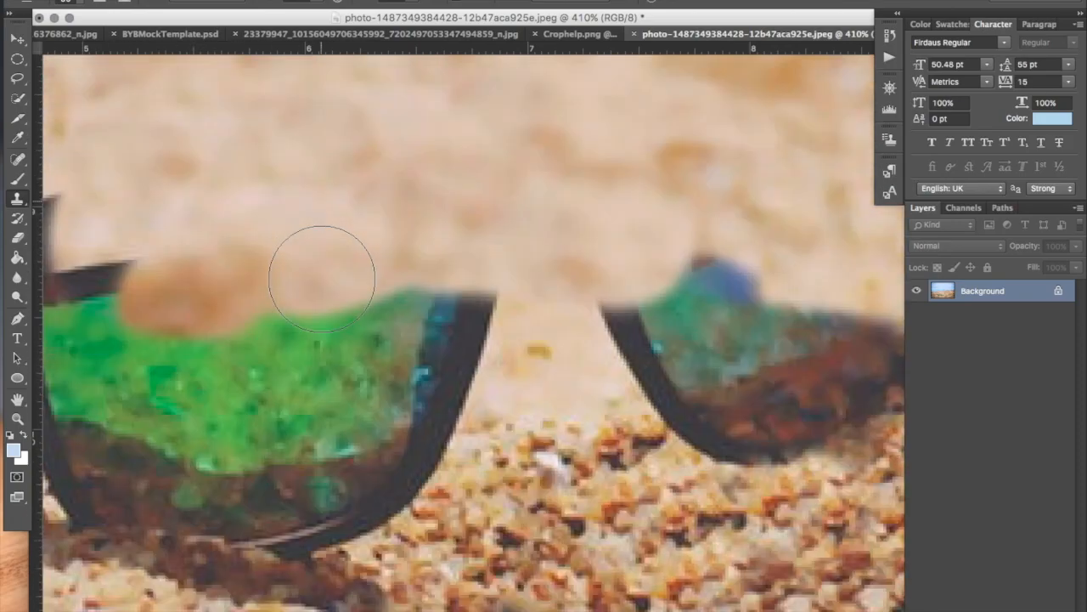
scroll(501, 170, right, 2)
drag(524, 123, 498, 155)
scroll(497, 153, up, 4)
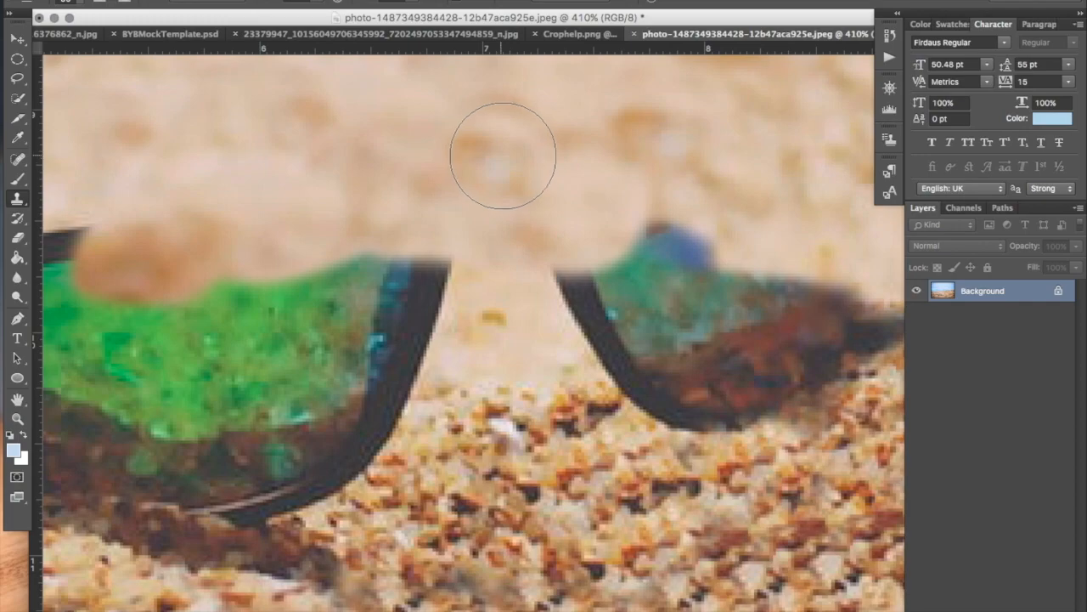
alt+click(494, 318)
mouse_move(460, 262)
mouse_down()
mouse_move(438, 300)
mouse_move(450, 269)
mouse_move(485, 294)
mouse_move(431, 267)
mouse_up()
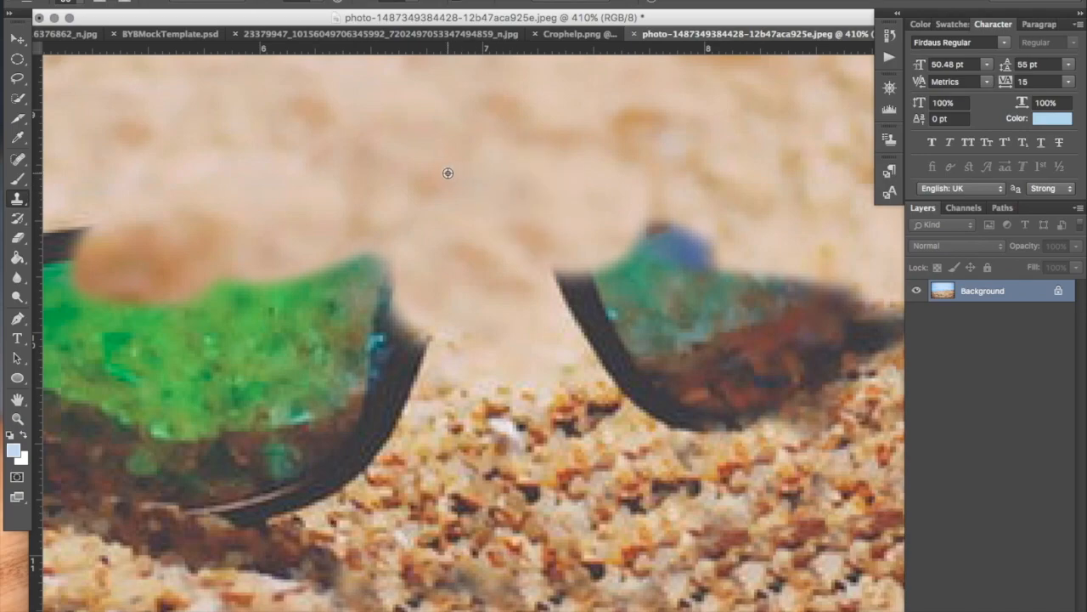
mouse_move(377, 243)
mouse_down()
mouse_move(356, 329)
mouse_move(398, 298)
mouse_move(415, 305)
mouse_move(356, 391)
mouse_up()
Clone coarse sand over the green lens's lower rim and the dark shadow beneath it
alt+click(495, 506)
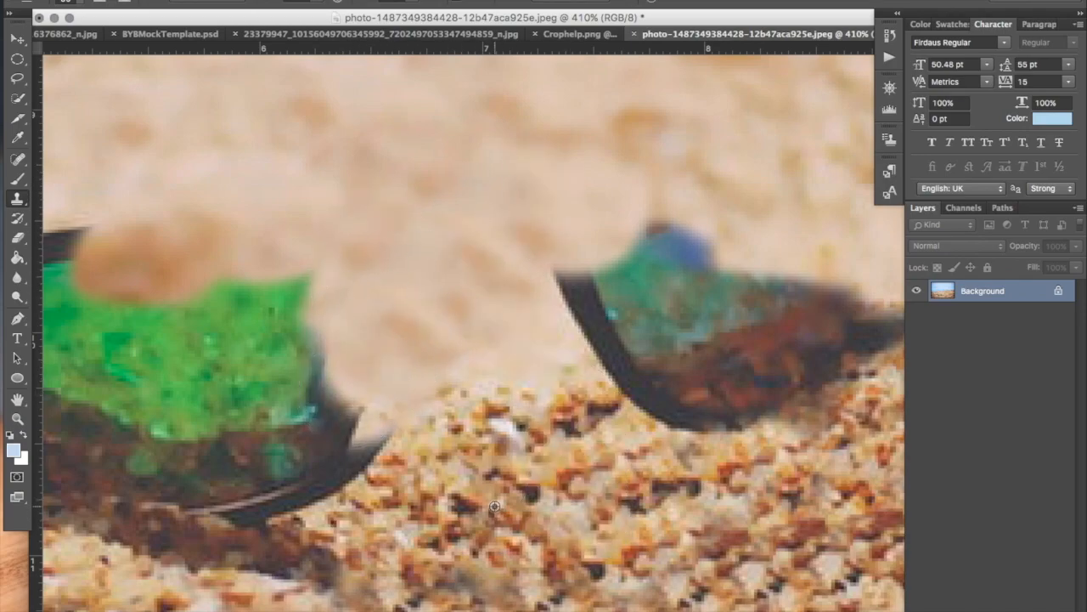
mouse_move(401, 457)
mouse_down()
mouse_move(307, 494)
mouse_move(168, 508)
mouse_up()
scroll(366, 454, down, 5)
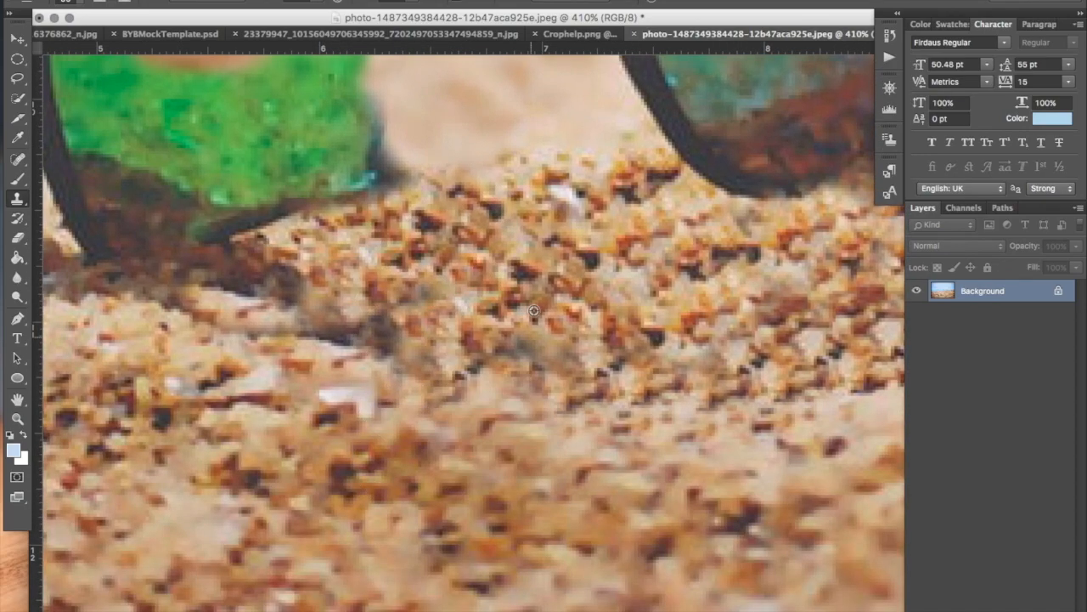
mouse_move(500, 274)
mouse_down()
mouse_move(362, 331)
mouse_move(391, 317)
mouse_move(213, 279)
mouse_up()
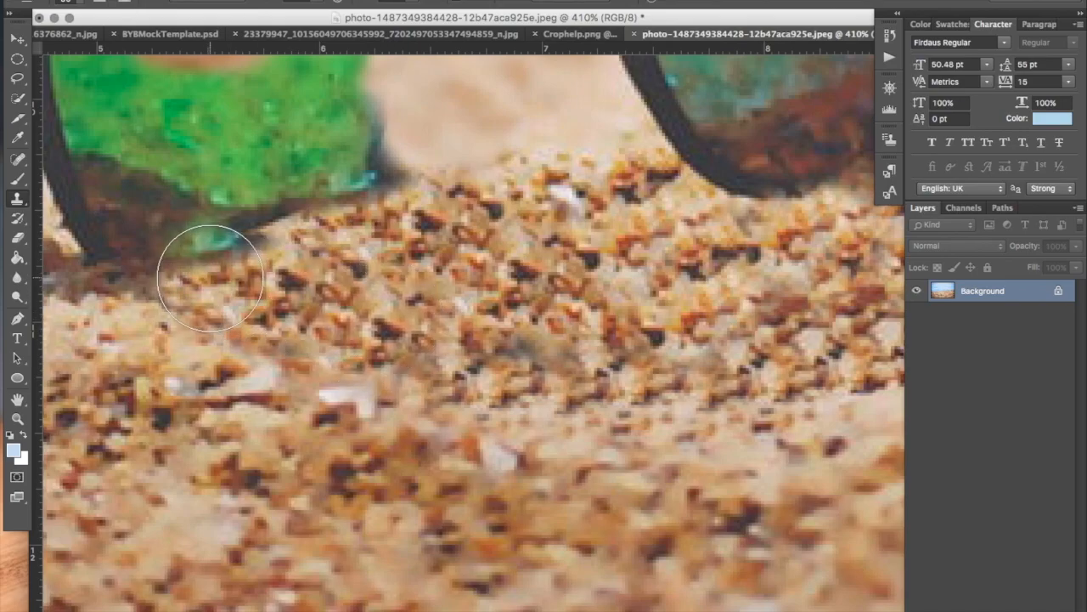
Clone the neighbouring sand over the hooked end of the left arm and its small shadow
scroll(209, 278, left, 10)
scroll(210, 278, up, 5)
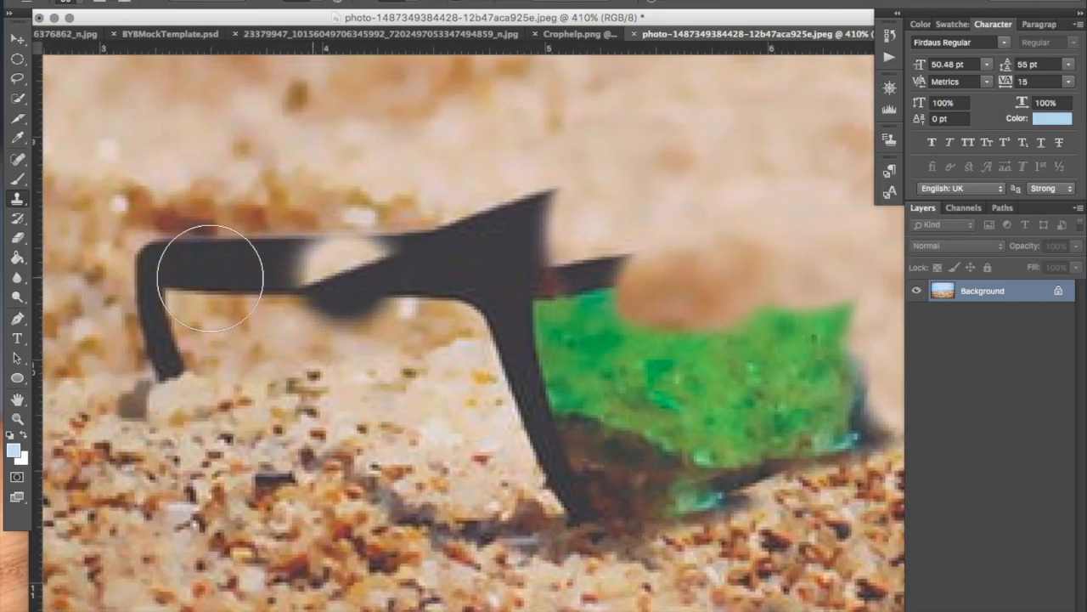
scroll(210, 278, left, 2)
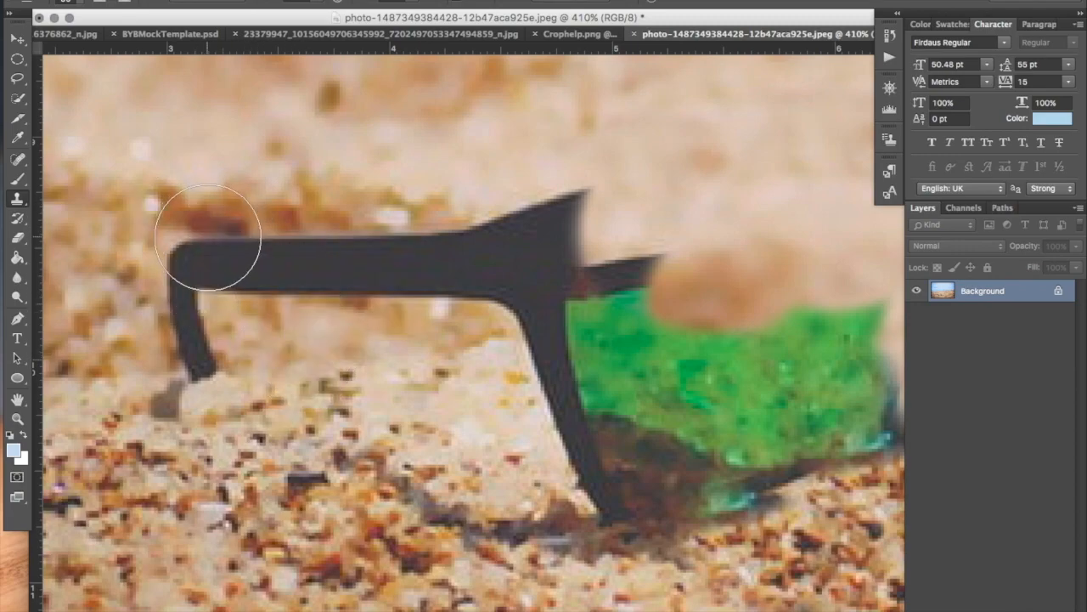
click(208, 237)
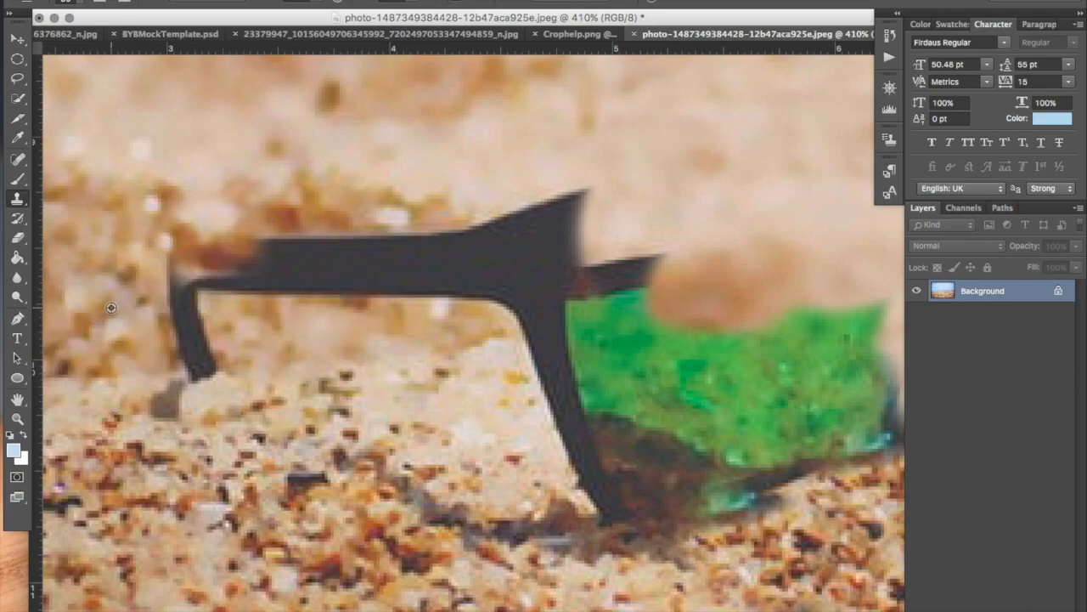
drag(212, 293, 181, 274)
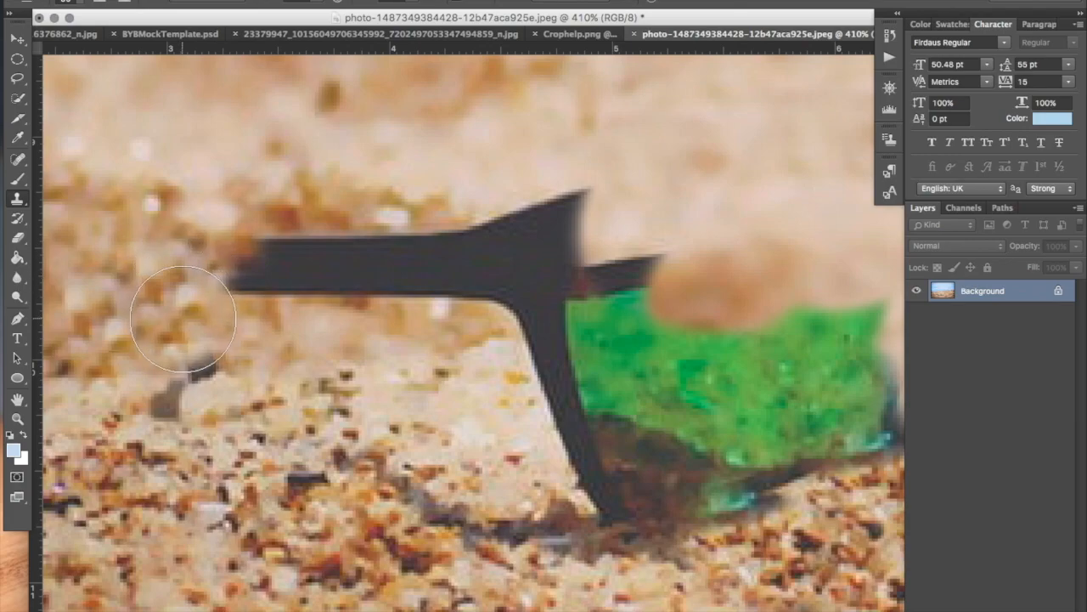
drag(183, 323, 196, 342)
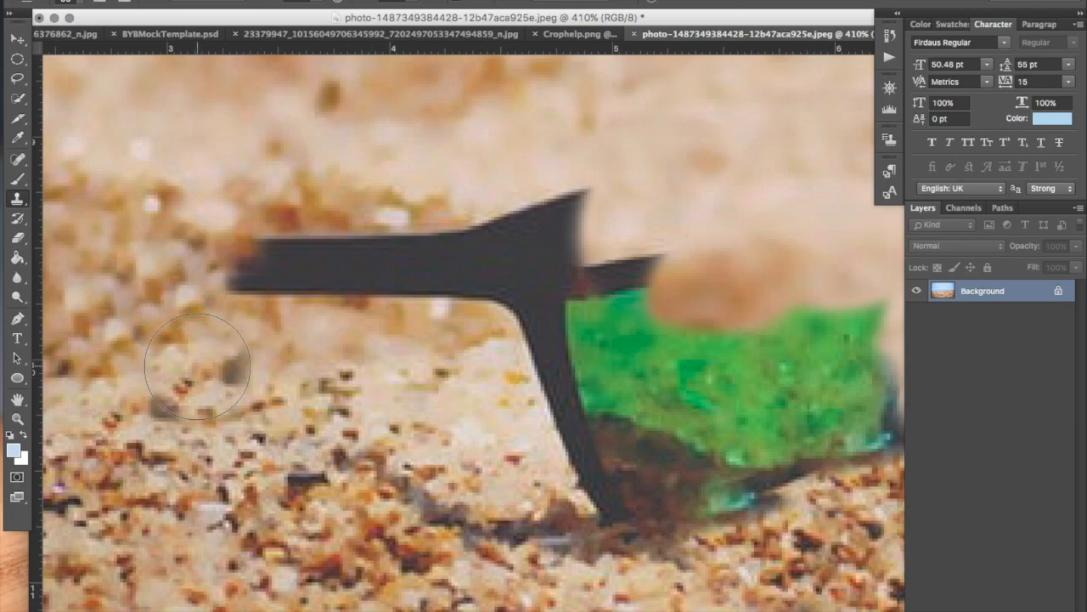
Sample the sand above the left arm and clone it along the arm up to the hinge
alt+click(296, 201)
click(243, 254)
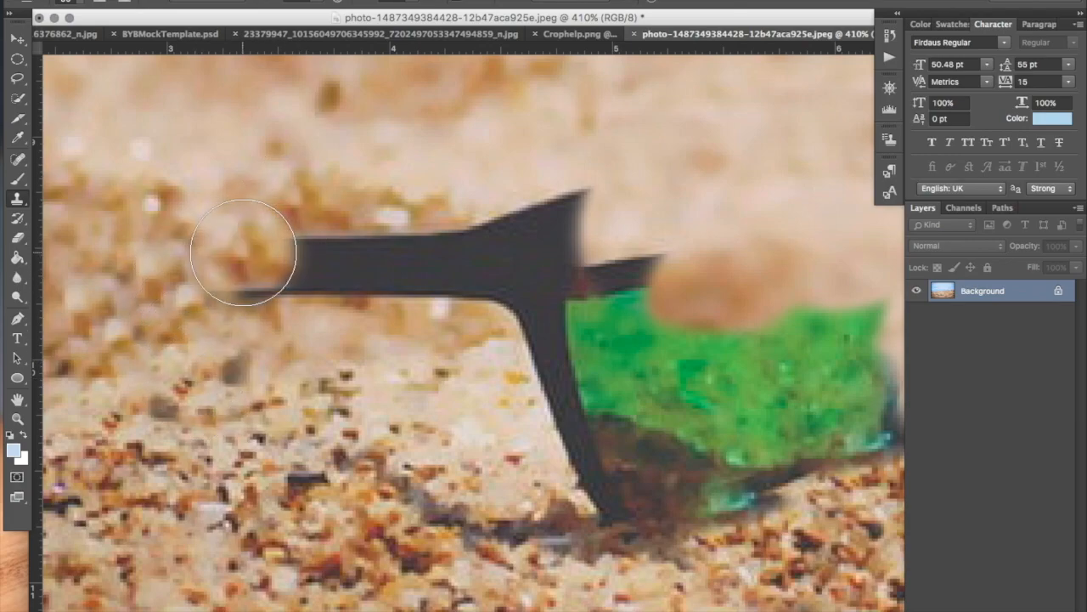
mouse_move(323, 229)
mouse_down()
mouse_move(296, 224)
mouse_move(244, 282)
mouse_move(363, 243)
mouse_move(340, 272)
mouse_up()
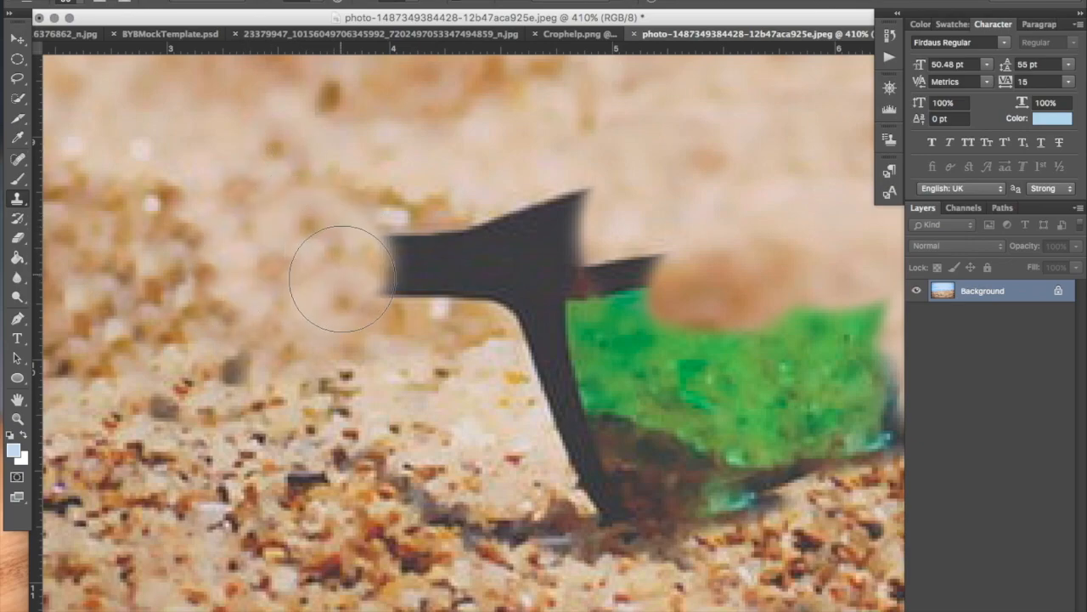
mouse_move(369, 246)
mouse_down()
mouse_move(411, 234)
mouse_move(416, 259)
mouse_move(396, 272)
mouse_up()
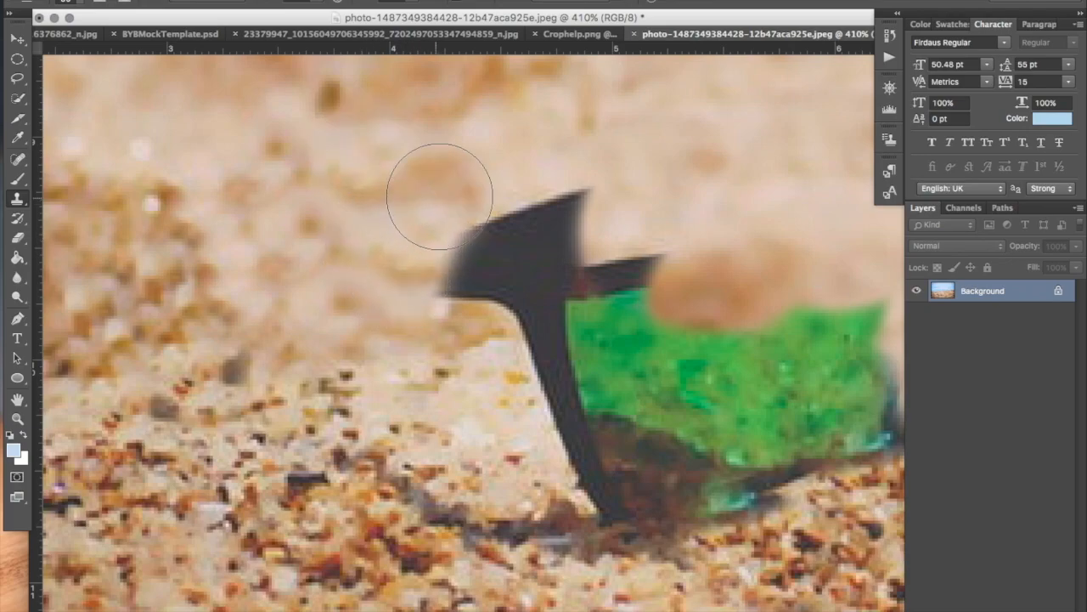
Clone sand over the hinge and outer frame of the green lens, undoing the stray stamps made with new samples
mouse_move(449, 223)
mouse_down()
mouse_move(455, 259)
mouse_move(465, 282)
mouse_move(499, 302)
mouse_move(443, 369)
mouse_move(500, 316)
mouse_move(566, 445)
mouse_move(564, 483)
mouse_move(499, 412)
mouse_move(545, 453)
mouse_move(567, 457)
mouse_move(568, 496)
mouse_up()
alt+click(434, 389)
click(496, 318)
key(super+z)
alt+click(459, 390)
key(super+z)
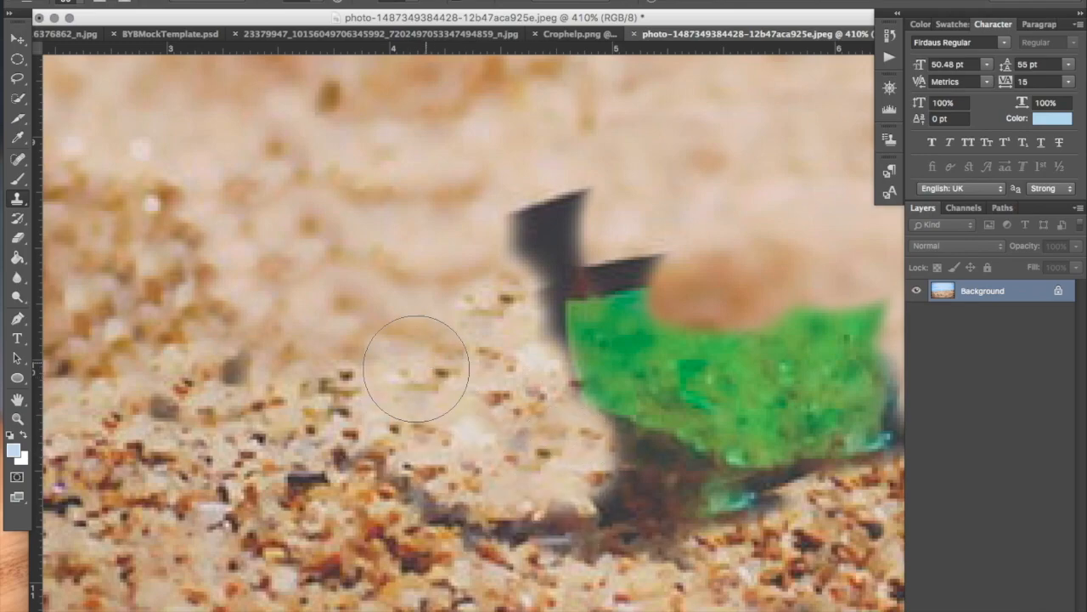
Clone the neighbouring sand over the dark shadow at the lower left of the green lens, undoing the stray stroke
mouse_move(330, 451)
mouse_down()
mouse_move(405, 499)
mouse_move(510, 525)
mouse_move(546, 520)
mouse_up()
key(super+z)
alt+click(440, 373)
click(500, 505)
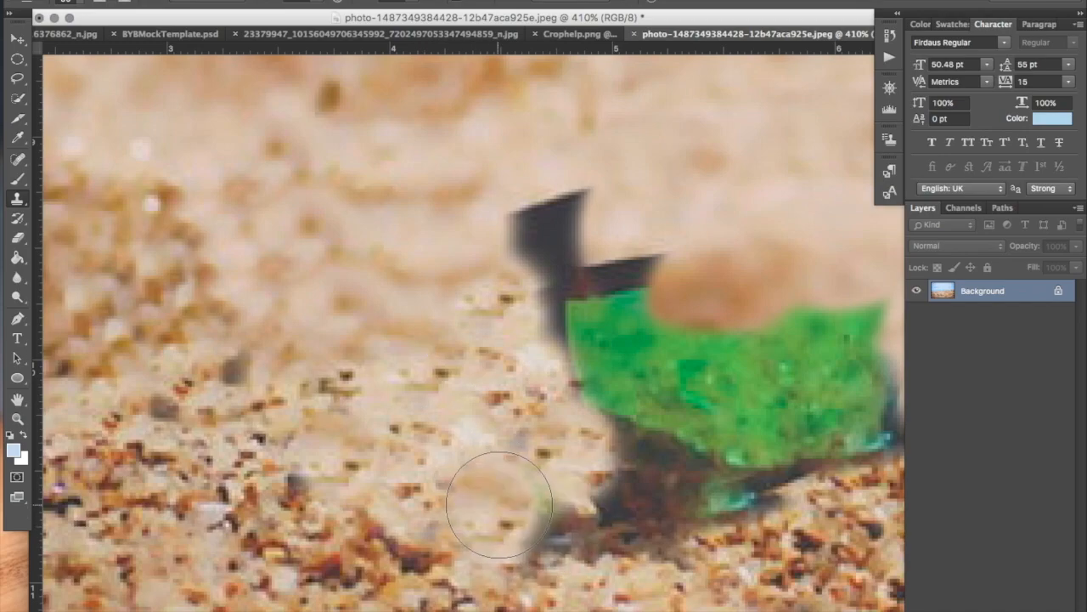
click(528, 508)
alt+click(459, 416)
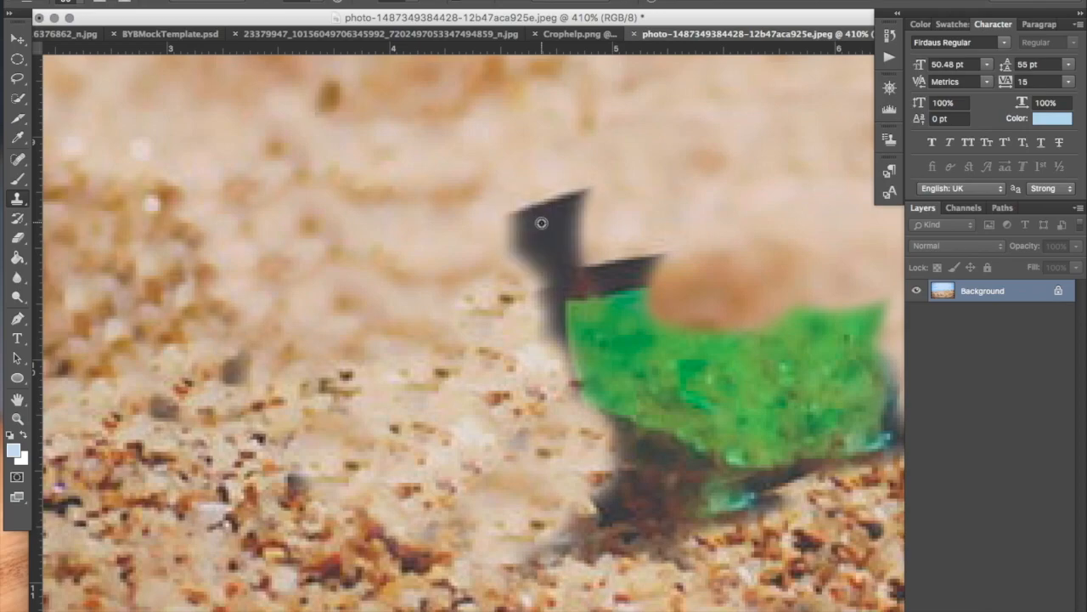
Sample the smooth blurred sand above the green lens and clone it over the upper end of the dark frame
scroll(527, 144, up, 5)
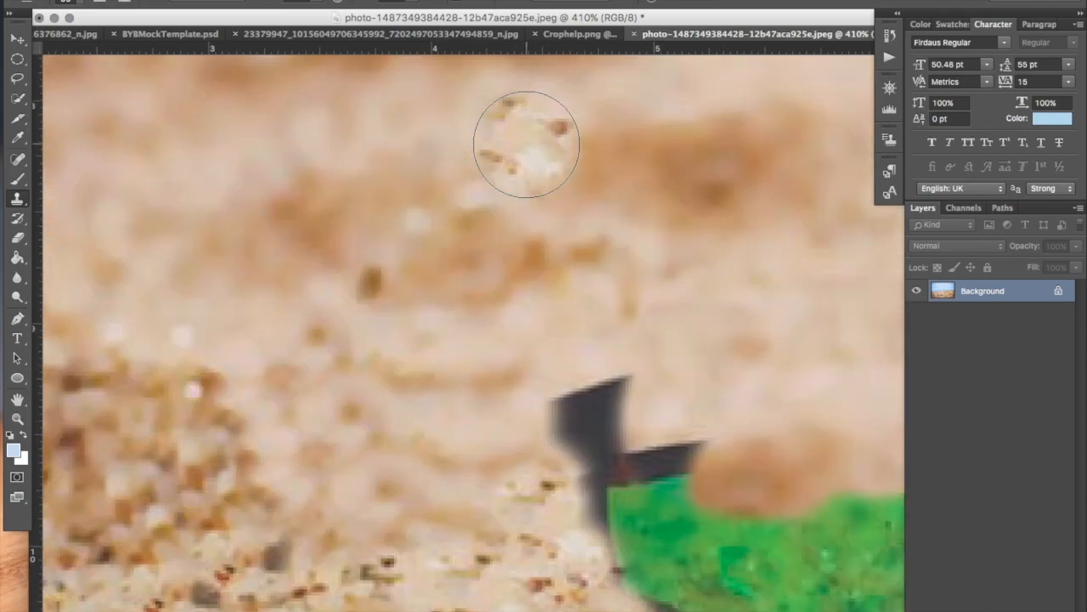
scroll(526, 145, down, 3)
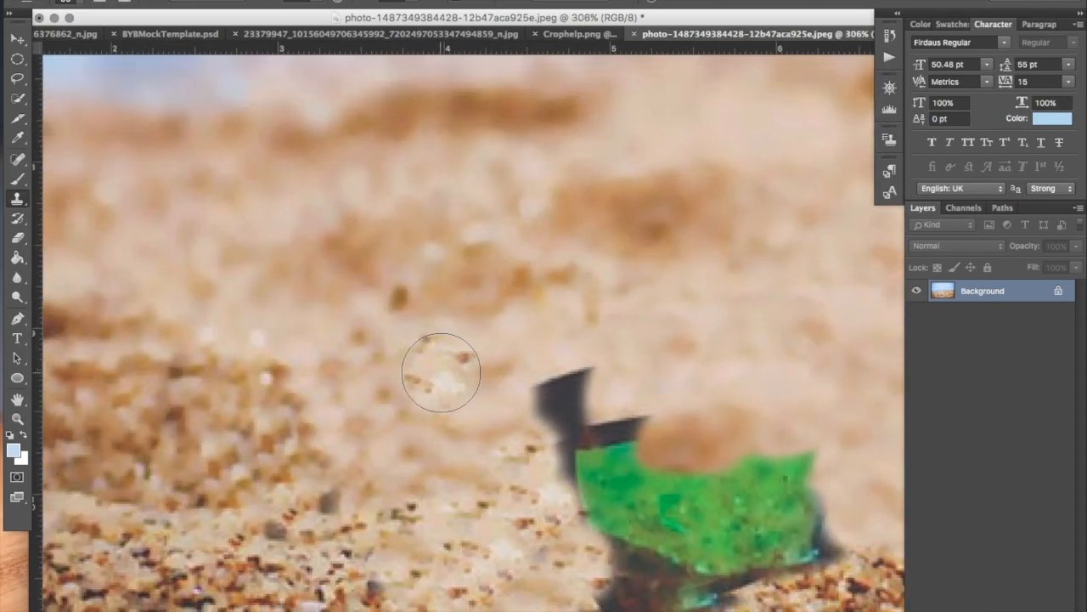
alt+click(848, 300)
drag(432, 375, 475, 388)
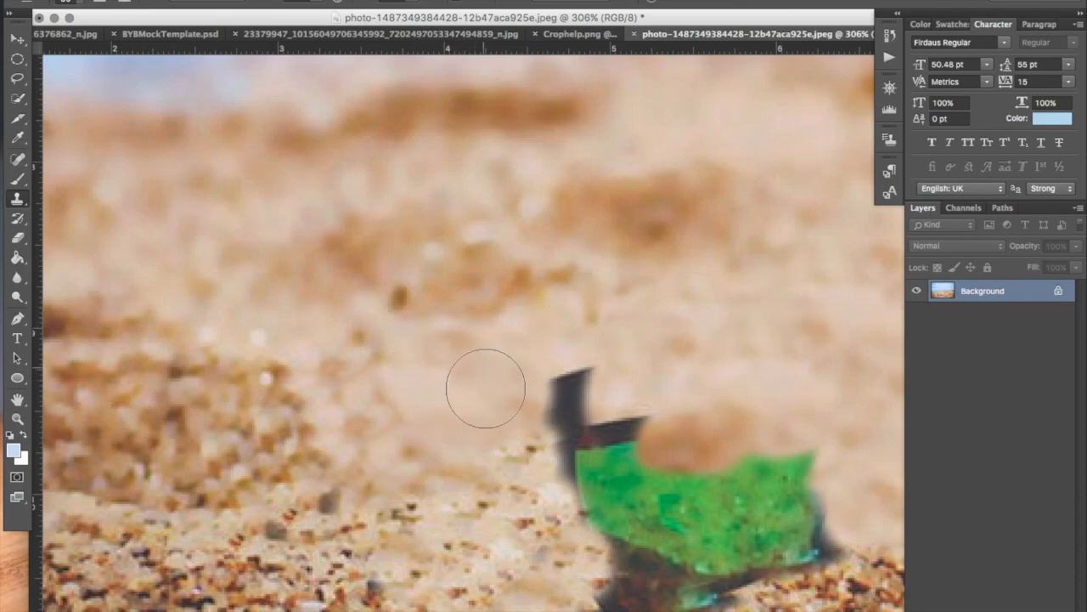
mouse_move(389, 358)
mouse_down()
mouse_move(449, 464)
mouse_move(518, 407)
mouse_move(560, 391)
mouse_up()
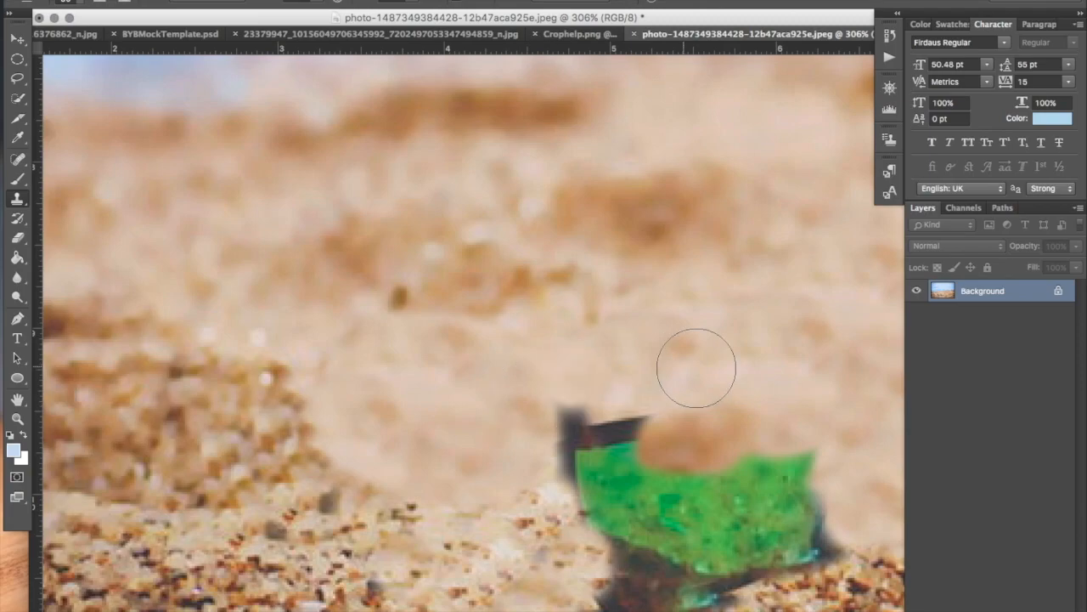
Clone smooth blurred sand over the remaining frame and the upper part of the green lens, undoing stray strokes
key(super+z)
scroll(704, 368, down, 1)
scroll(704, 369, down, 2)
key(super+z)
mouse_move(705, 365)
mouse_down()
mouse_move(630, 408)
mouse_move(602, 404)
mouse_move(496, 319)
mouse_move(514, 311)
mouse_move(482, 327)
mouse_move(507, 372)
mouse_move(727, 366)
mouse_up()
scroll(727, 365, left, 1)
scroll(728, 366, down, 5)
scroll(727, 365, right, 2)
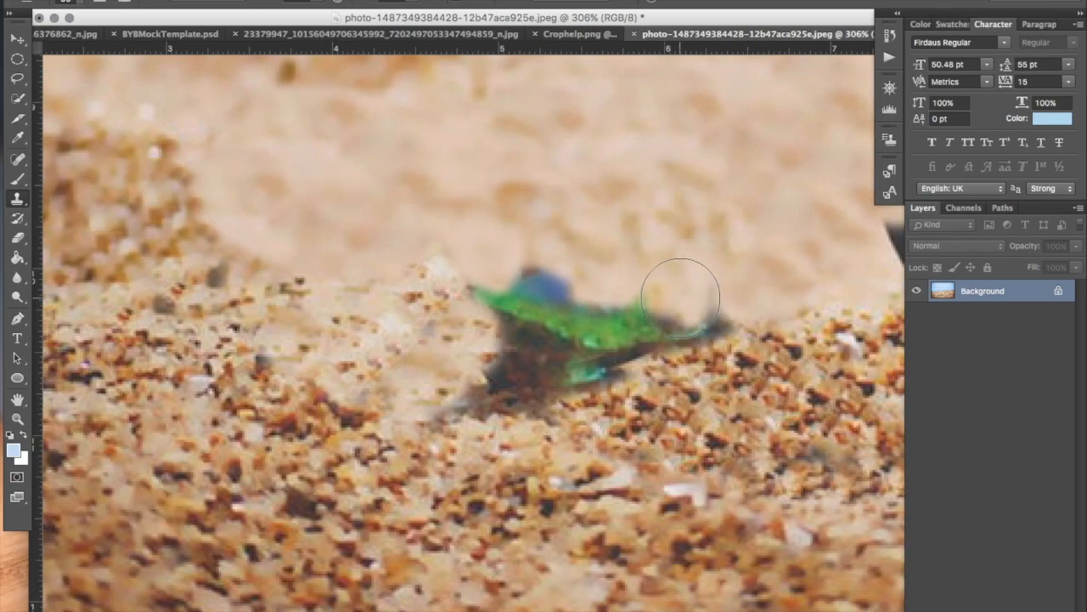
Sample the coarse sand below the lens and clone it over the right end of the green lens
alt+click(743, 389)
scroll(742, 389, down, 3)
scroll(743, 388, right, 1)
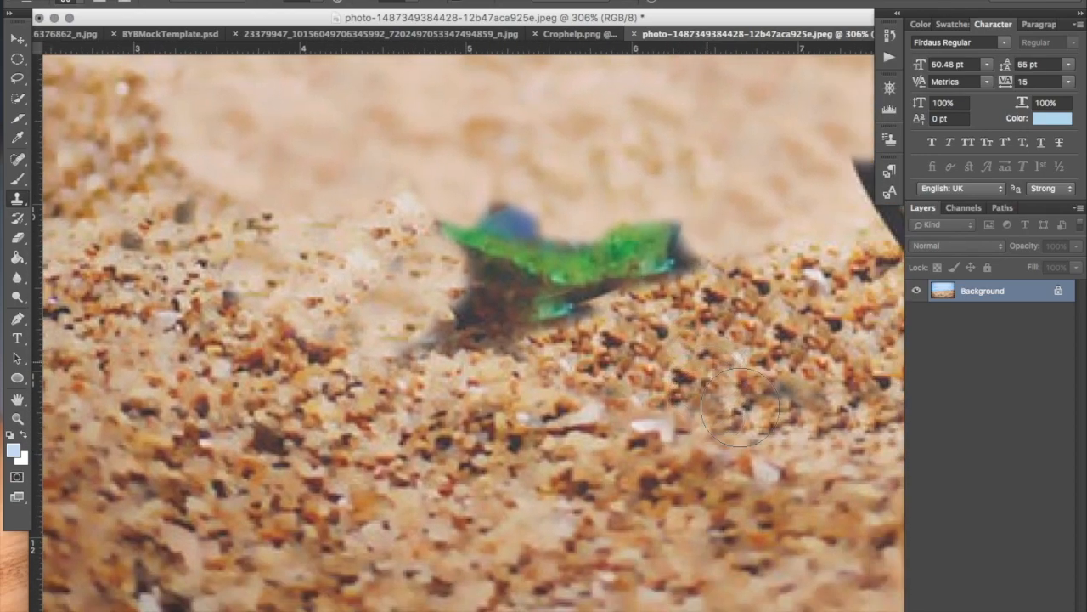
mouse_move(667, 255)
mouse_down()
mouse_move(618, 283)
mouse_move(611, 272)
mouse_move(641, 243)
mouse_up()
alt+click(727, 390)
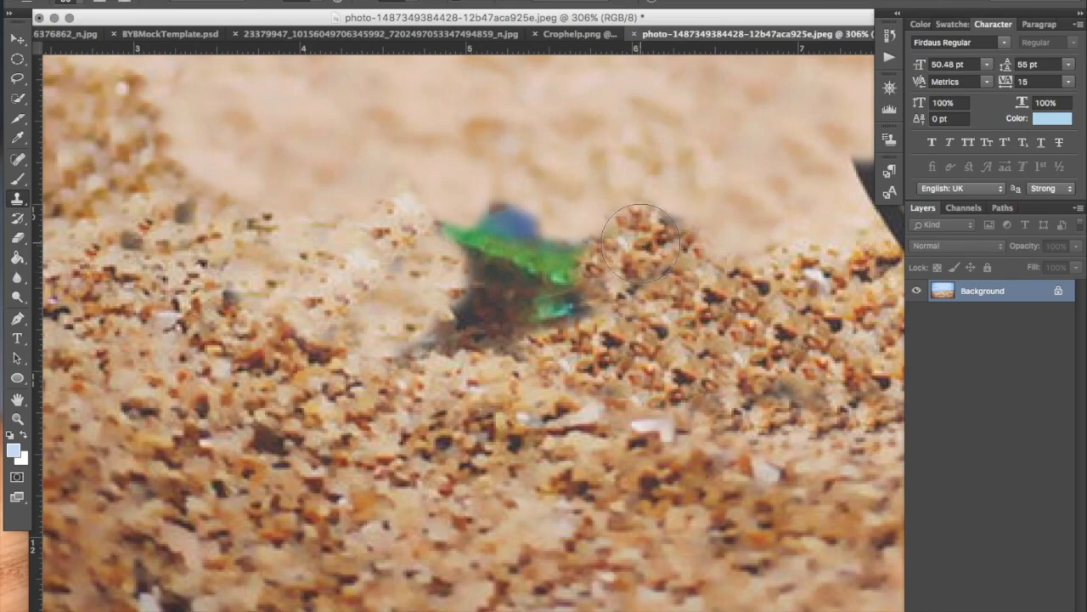
click(592, 244)
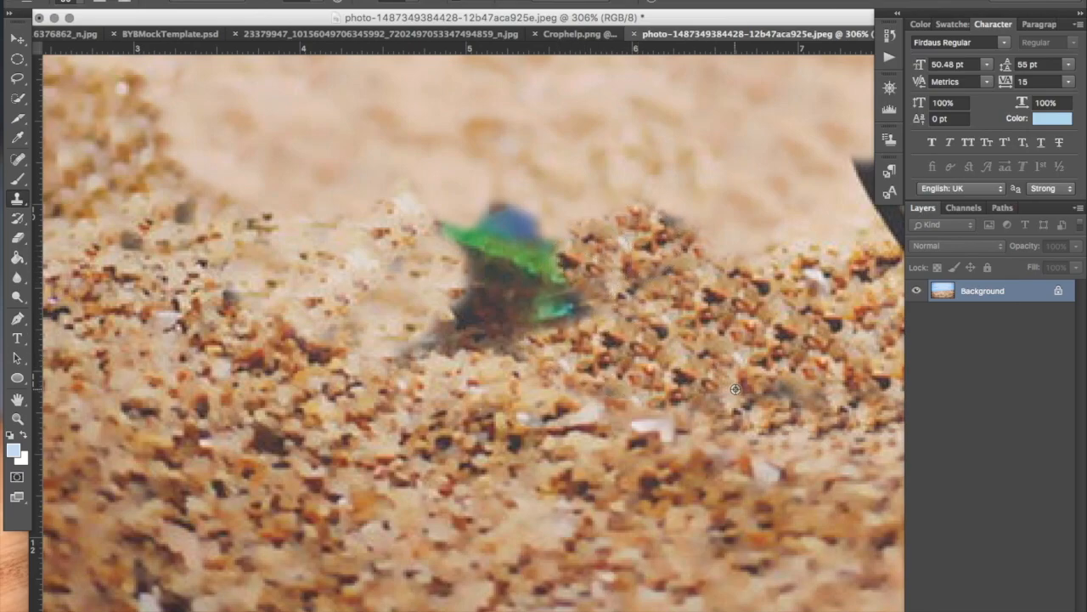
Clone coarse sand over the rest of the green lens, its left tip and the dark shadow beneath it
mouse_move(583, 302)
mouse_down()
mouse_move(522, 271)
mouse_move(517, 255)
mouse_move(539, 245)
mouse_move(490, 245)
mouse_up()
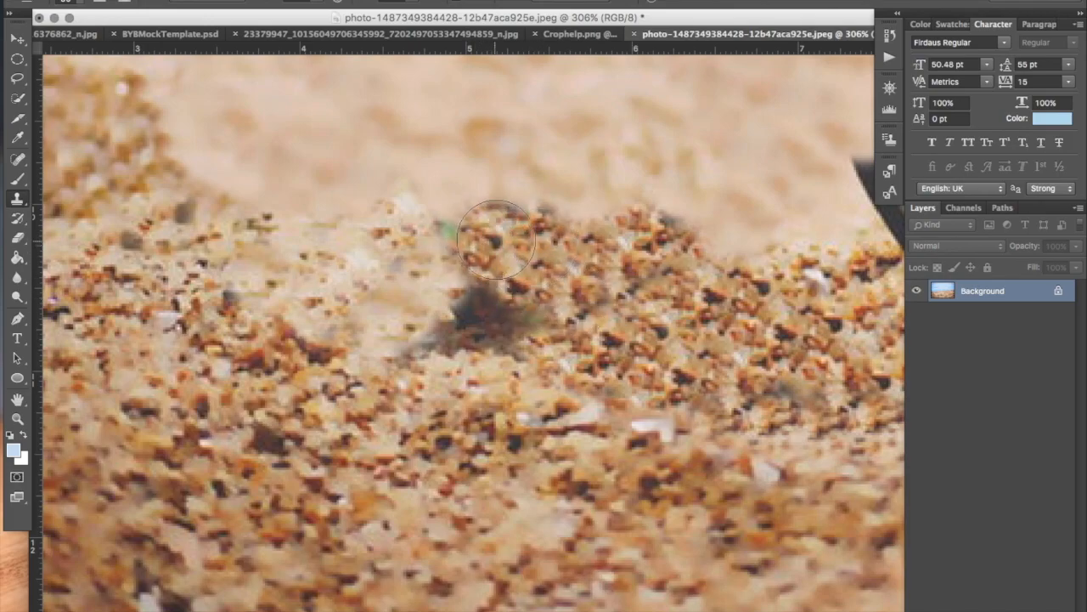
mouse_move(478, 308)
mouse_down()
mouse_move(534, 329)
mouse_move(480, 346)
mouse_move(427, 340)
mouse_up()
alt+click(676, 382)
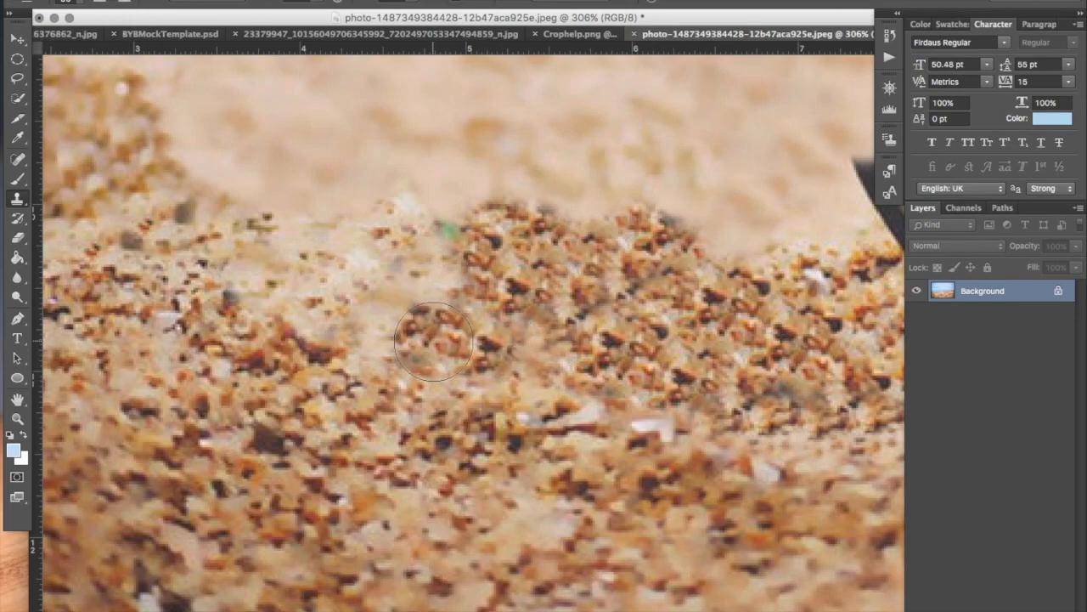
drag(456, 262, 454, 252)
Break up the repeated pattern along the crest of the cloned coarse sand with stamps from other sand areas
click(585, 303)
click(638, 286)
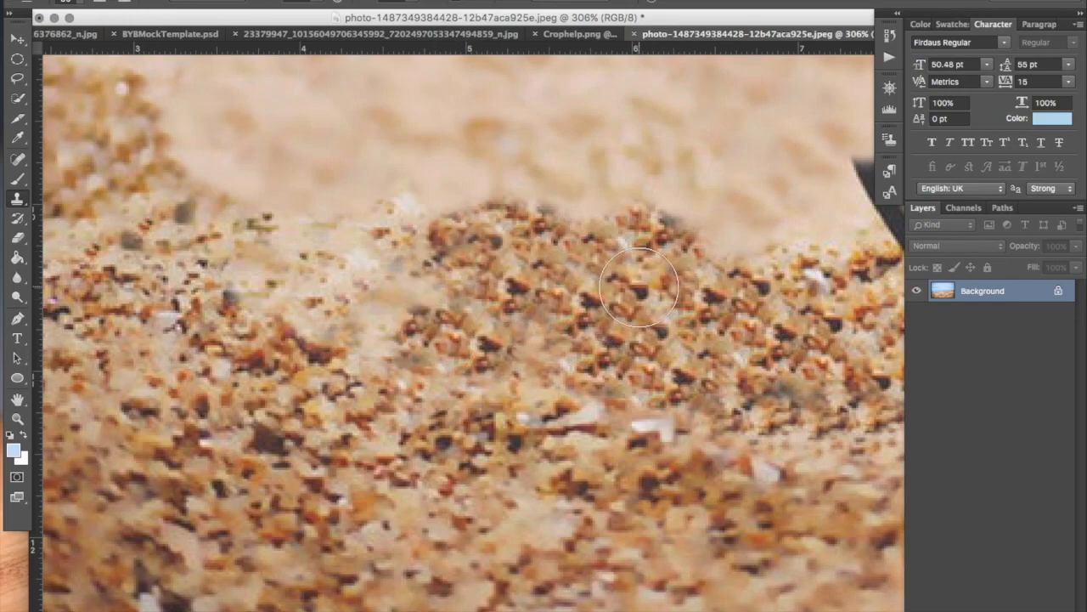
click(660, 265)
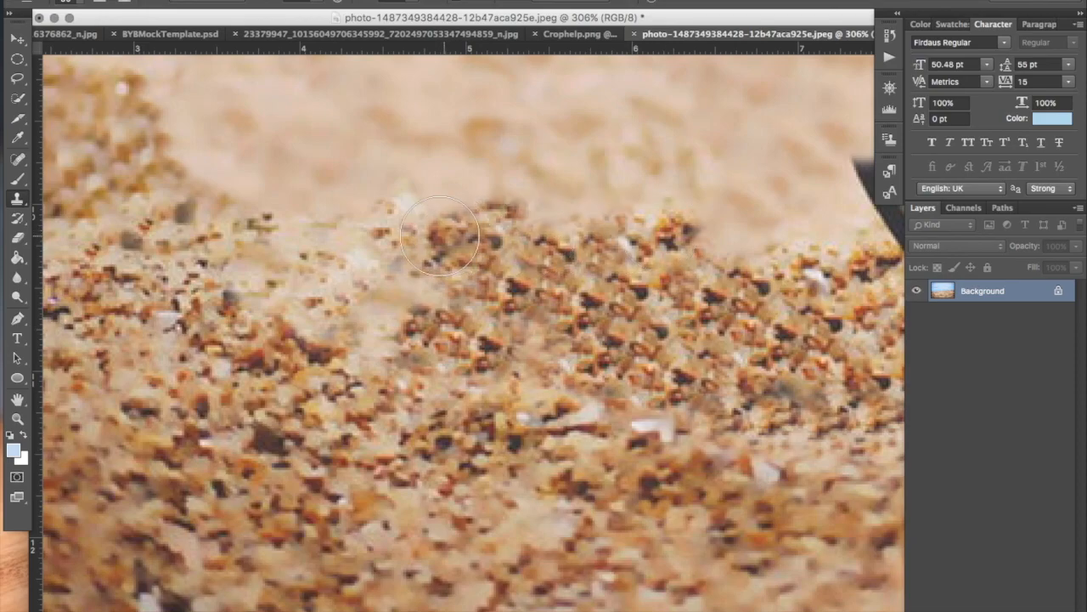
alt+click(555, 288)
click(441, 230)
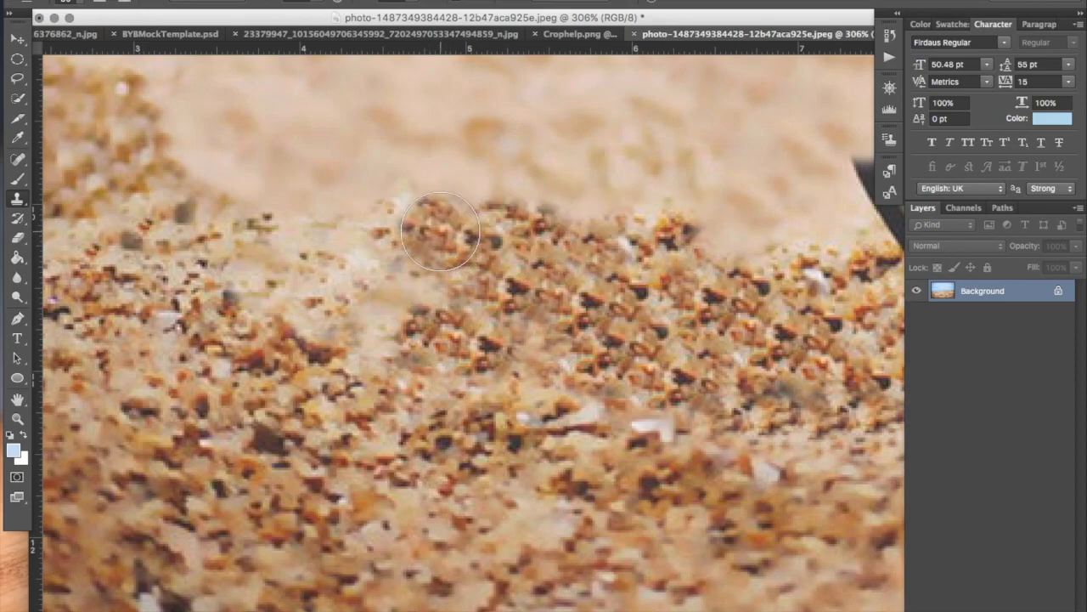
Blend the left edge and lower middle of the cloned coarse sand into the surrounding beach
click(405, 264)
click(449, 287)
click(416, 304)
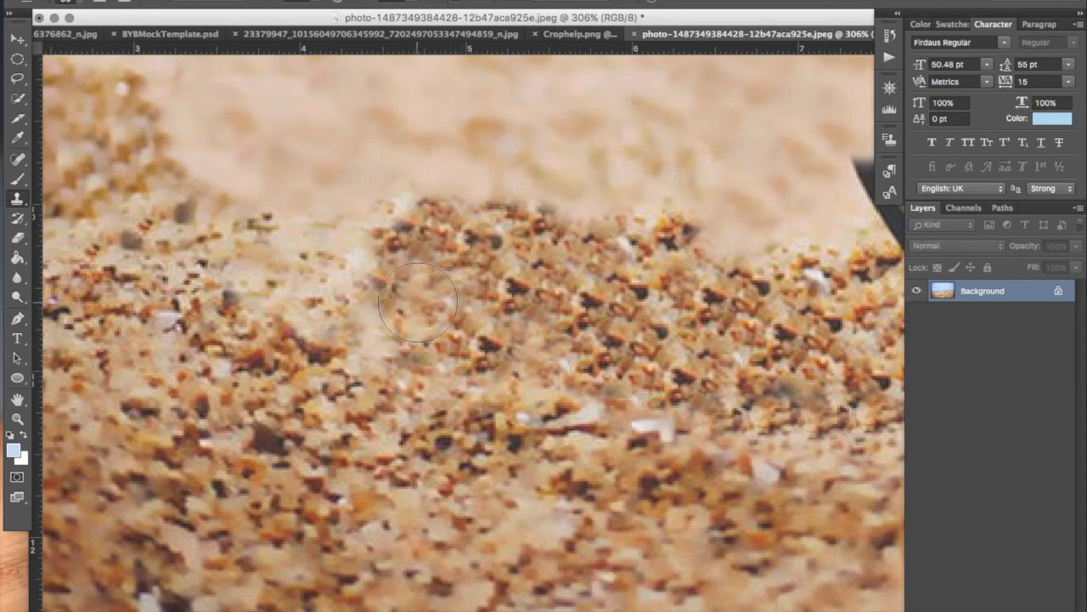
click(435, 320)
click(536, 340)
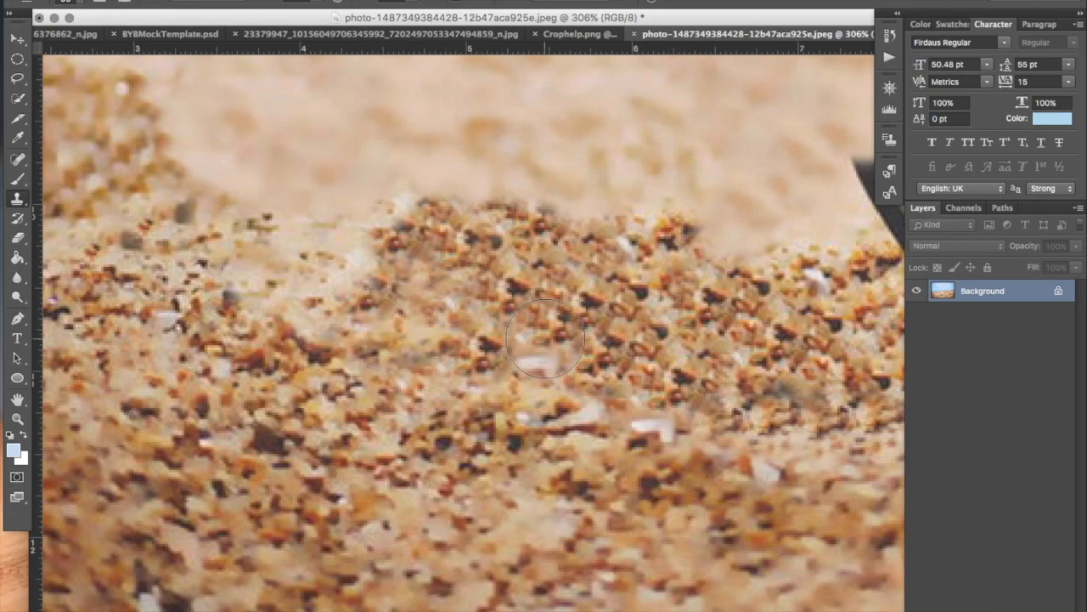
Inspect the other lens area and the whole beach photo for leftover sunglasses and visible cloning patterns
scroll(545, 340, down, 5)
scroll(545, 338, down, 5)
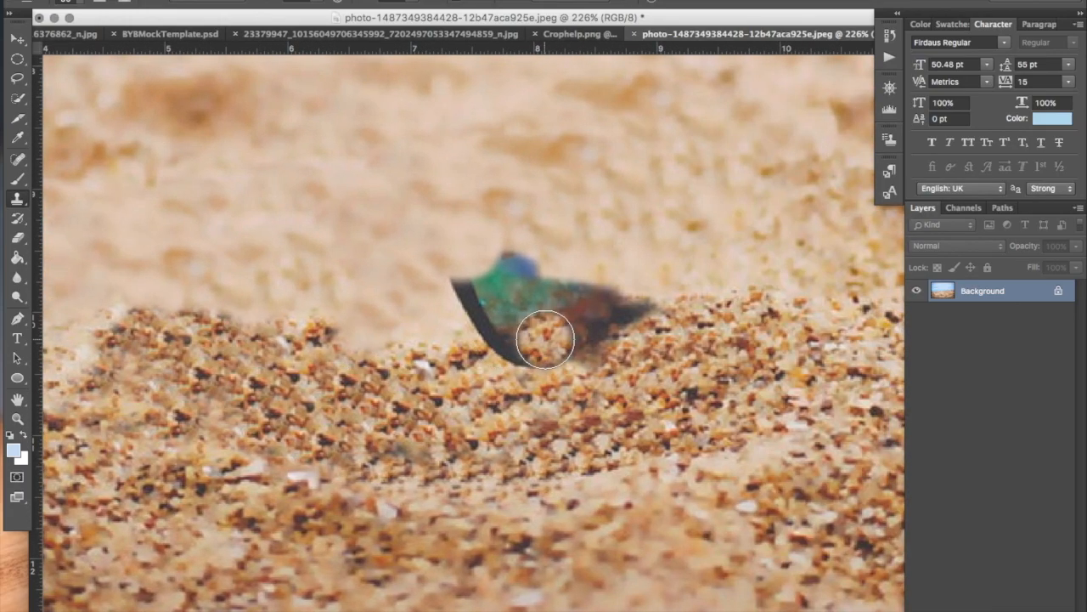
scroll(545, 340, down, 3)
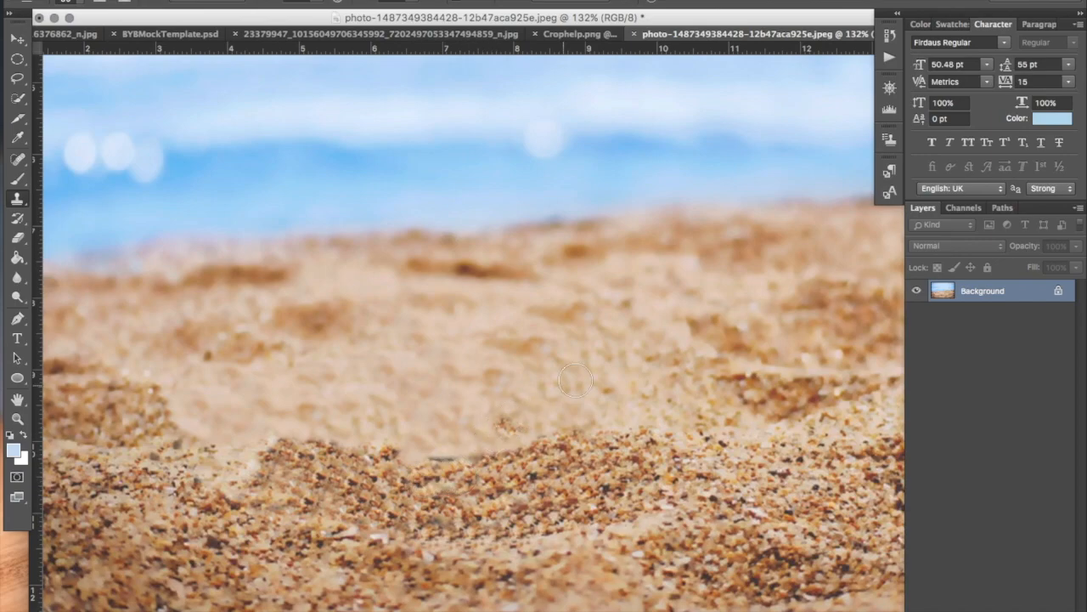
scroll(599, 377, down, 4)
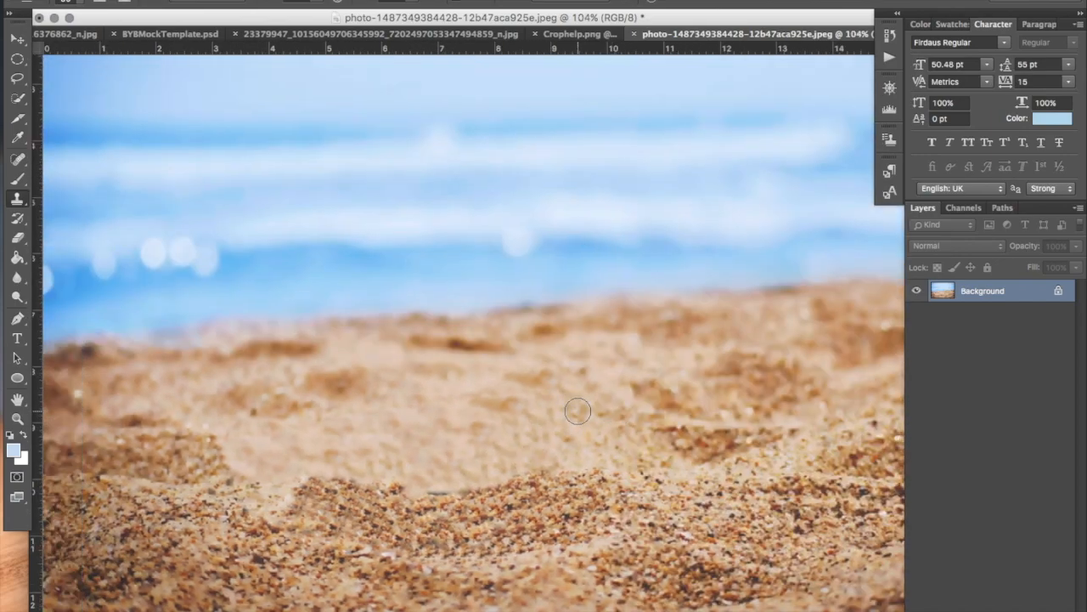
scroll(578, 411, down, 5)
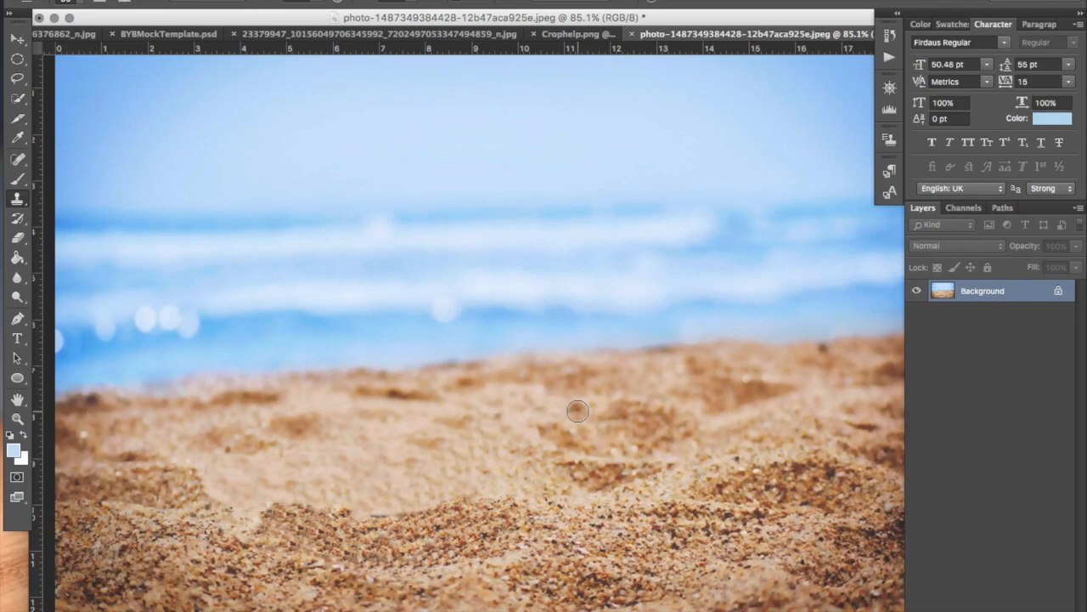
scroll(578, 411, up, 3)
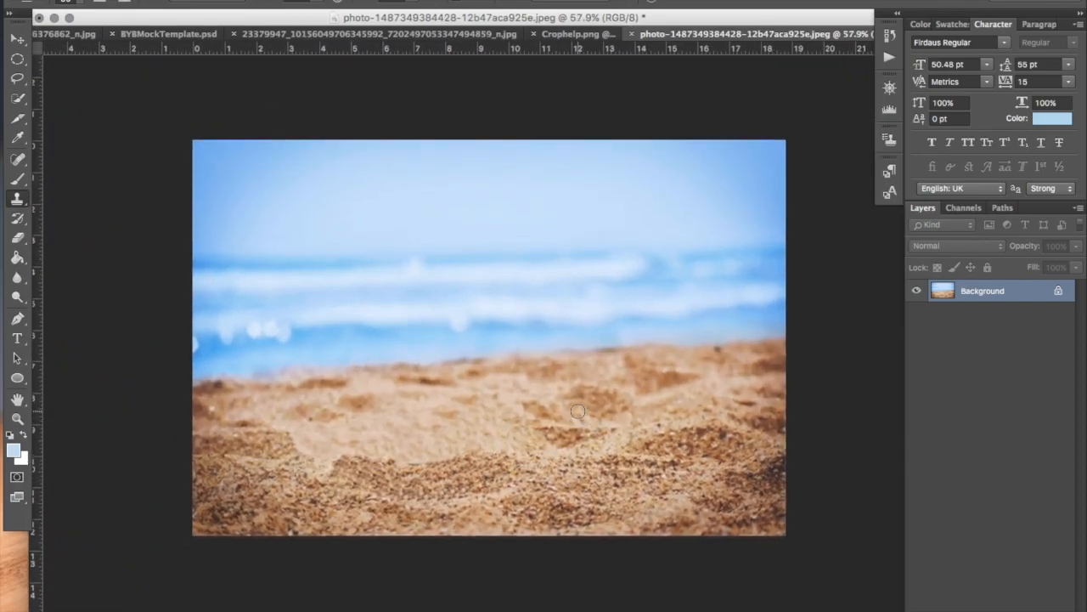
scroll(577, 411, up, 1)
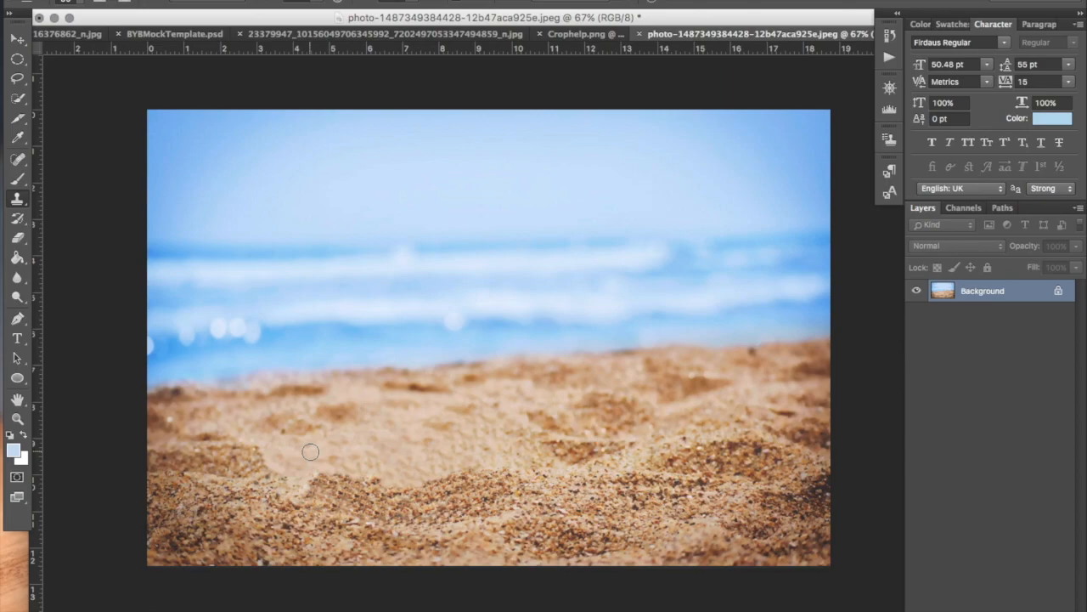
scroll(310, 452, down, 2)
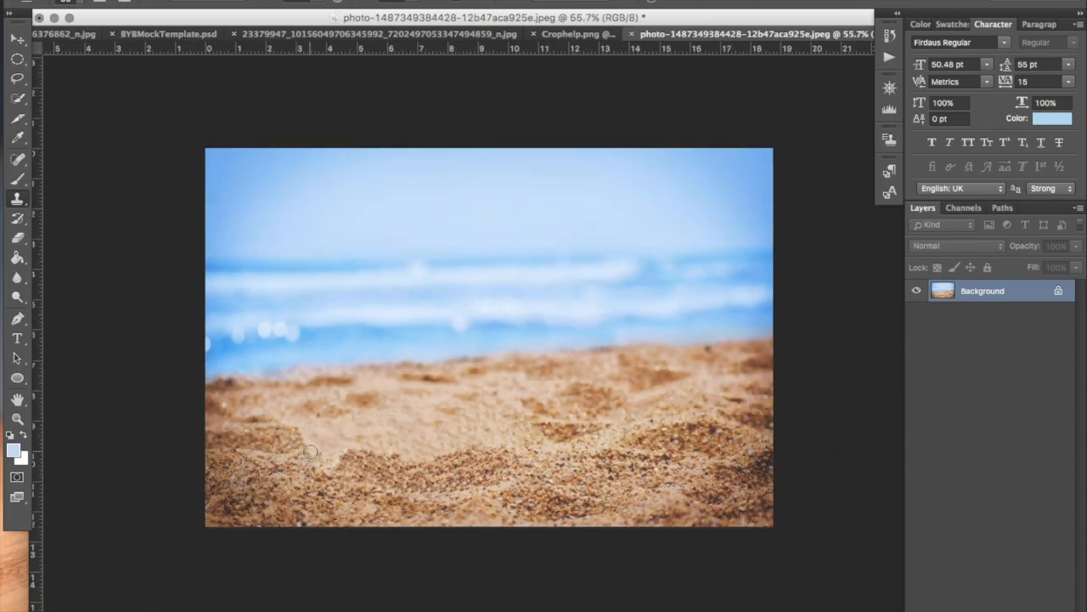
scroll(310, 452, up, 2)
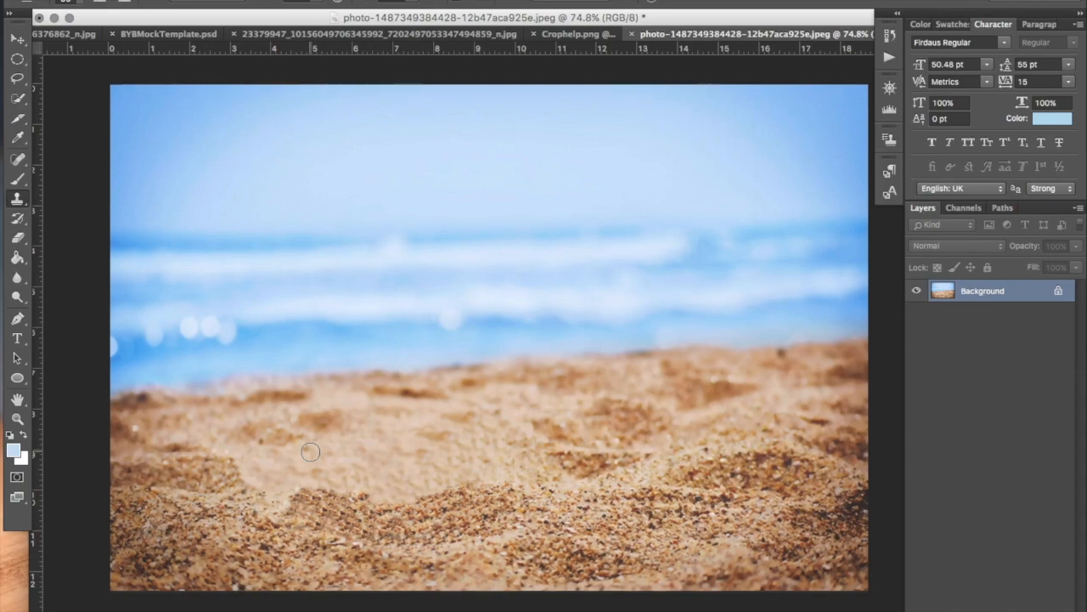
scroll(297, 484, down, 1)
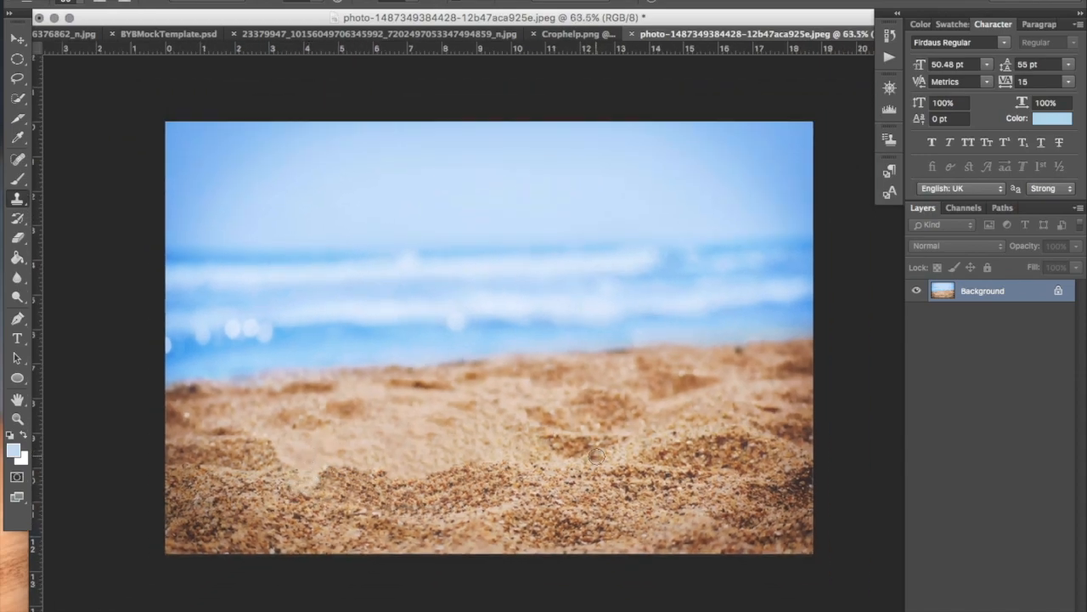